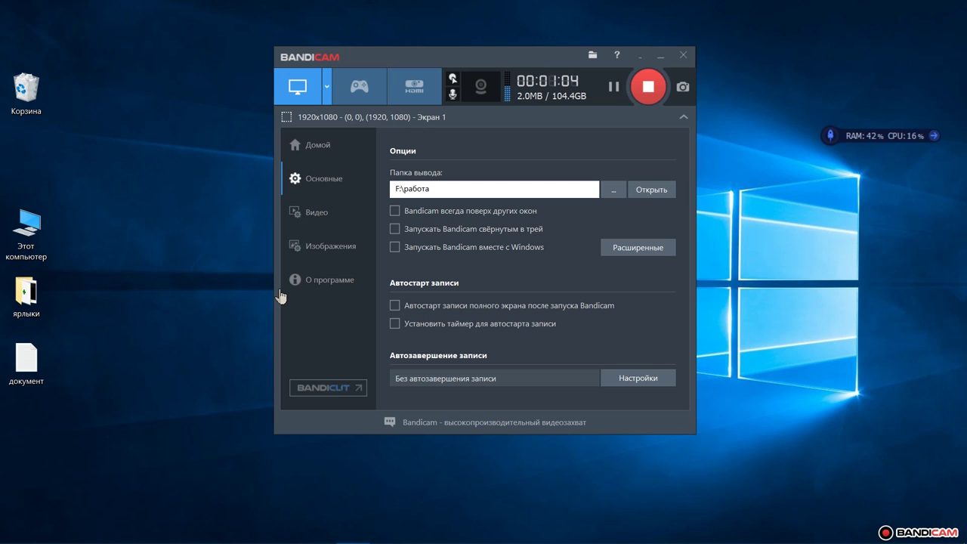
# Step: Review the logo image, transparency and position options in the video recording settings and accept the dialog
pyautogui.click(318, 213)
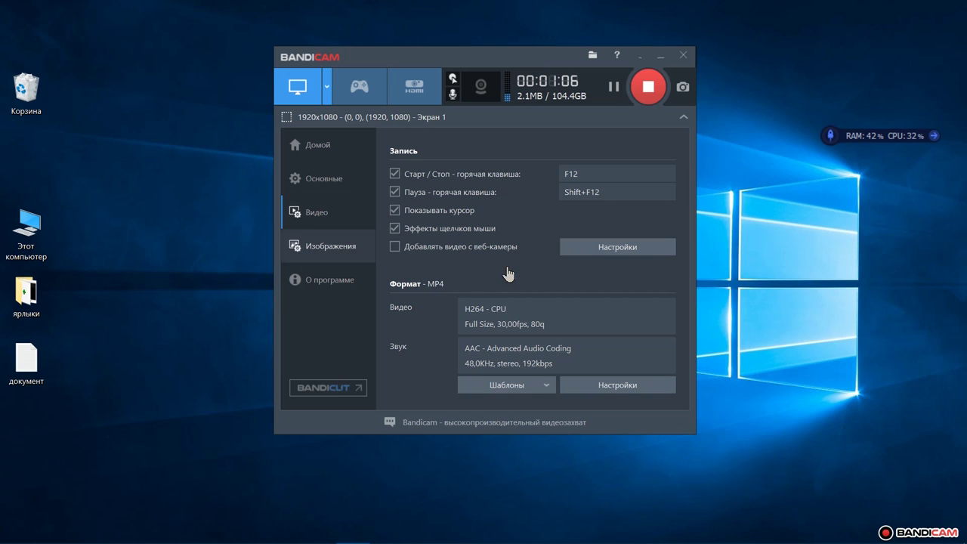
pyautogui.click(595, 247)
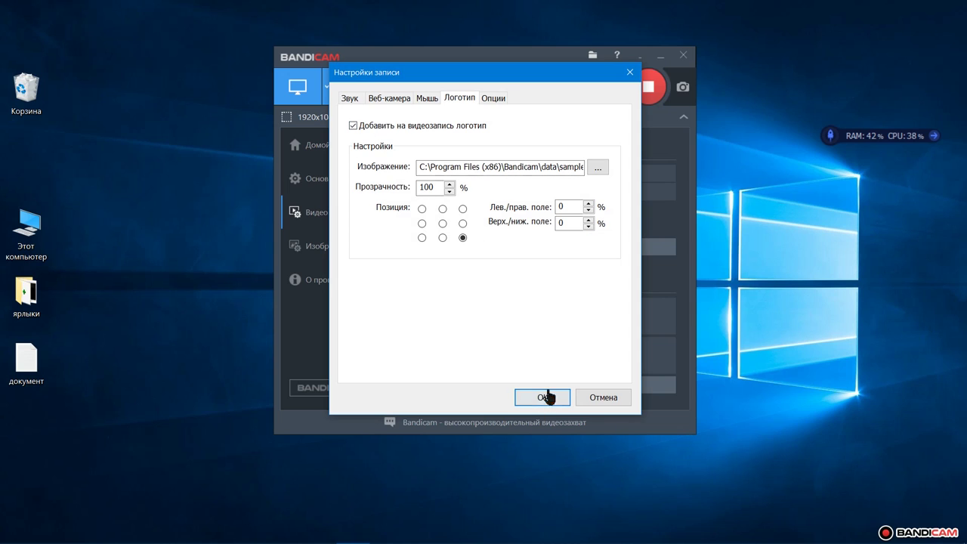
pyautogui.click(421, 209)
pyautogui.click(462, 223)
pyautogui.click(538, 397)
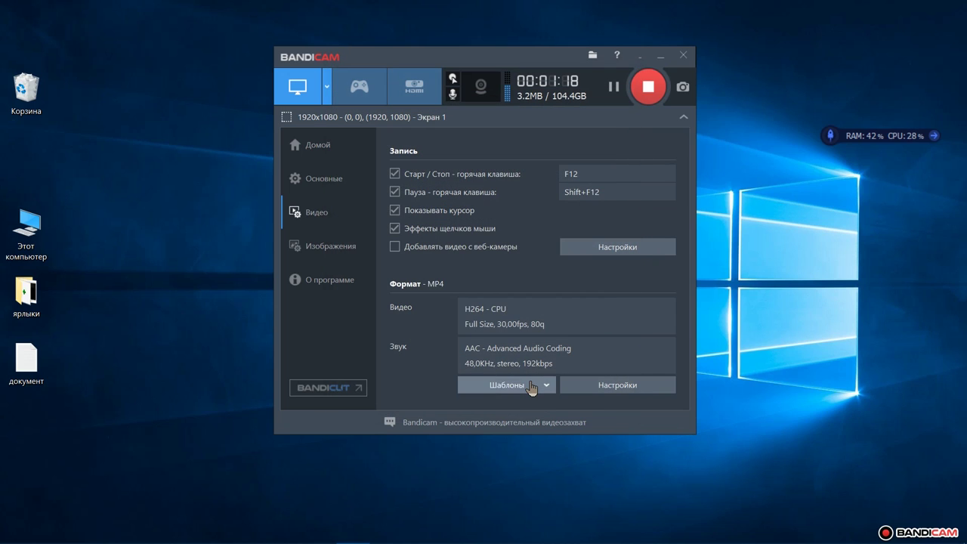
# Step: Examine the recording format templates, including the custom ones, and the MP4 video and sound format settings
pyautogui.click(533, 386)
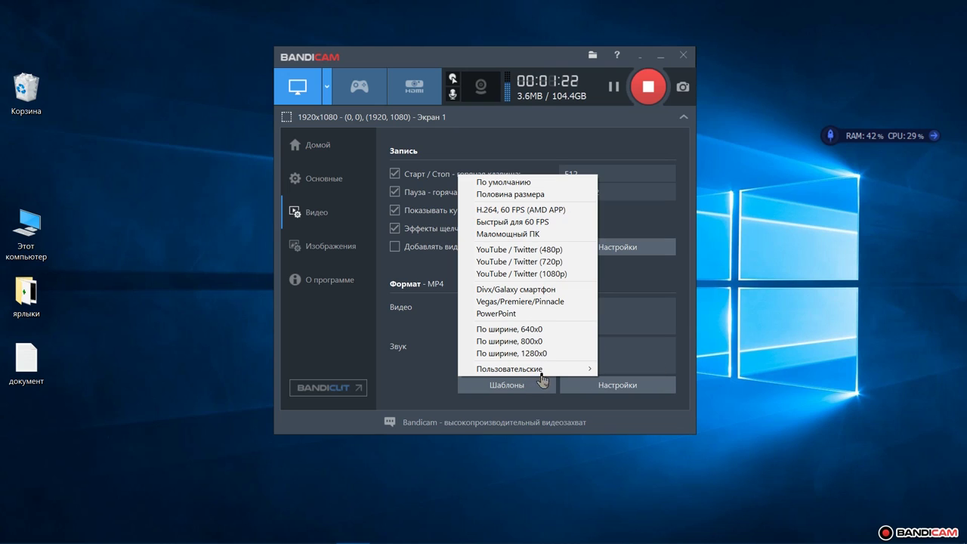
pyautogui.moveTo(562, 373)
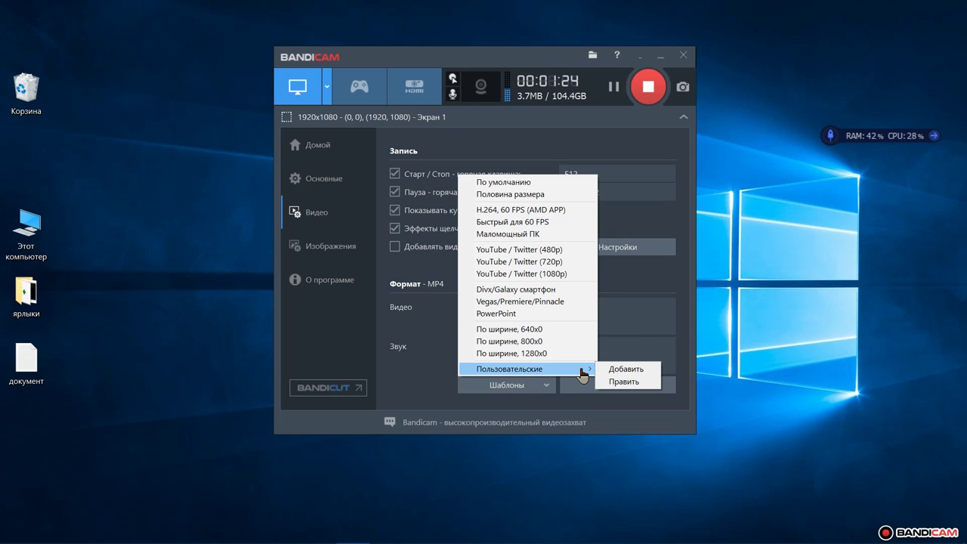
pyautogui.click(722, 293)
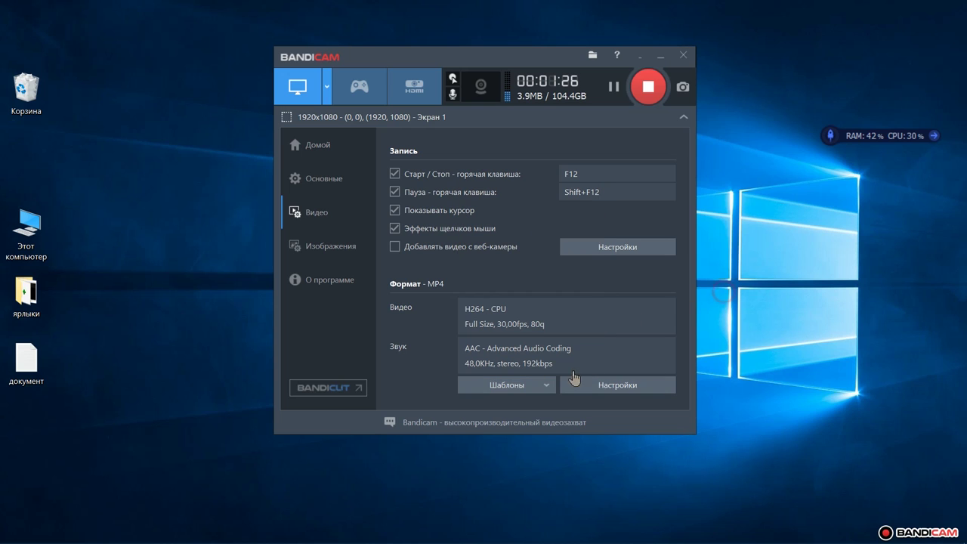
pyautogui.click(596, 392)
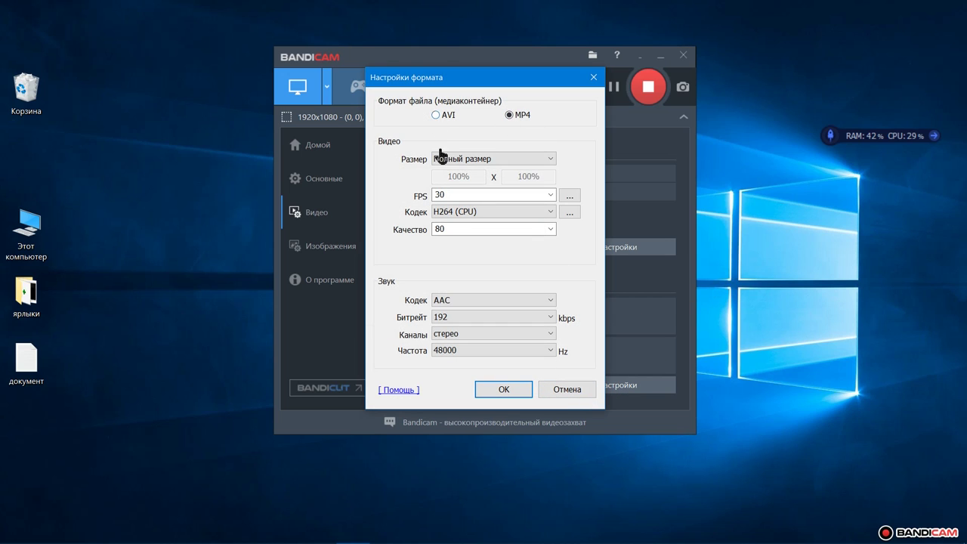
pyautogui.click(519, 398)
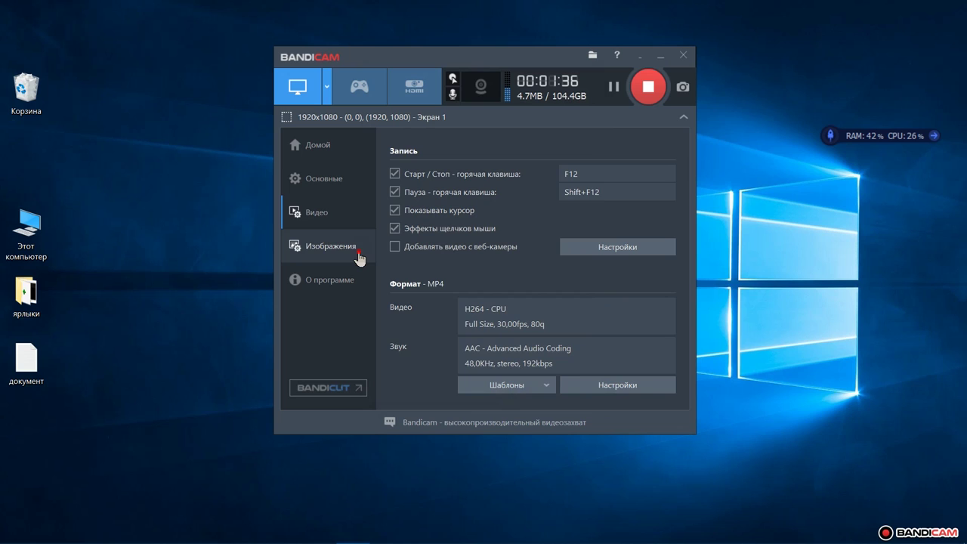
# Step: Review the logo and position options in the image capture settings and accept the dialog
pyautogui.click(359, 259)
pyautogui.click(605, 249)
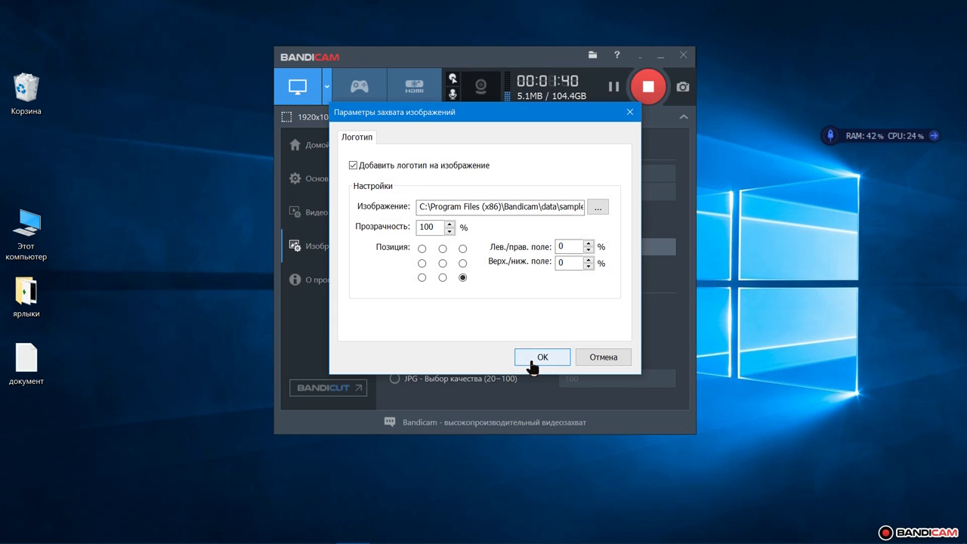
pyautogui.click(421, 249)
pyautogui.click(548, 355)
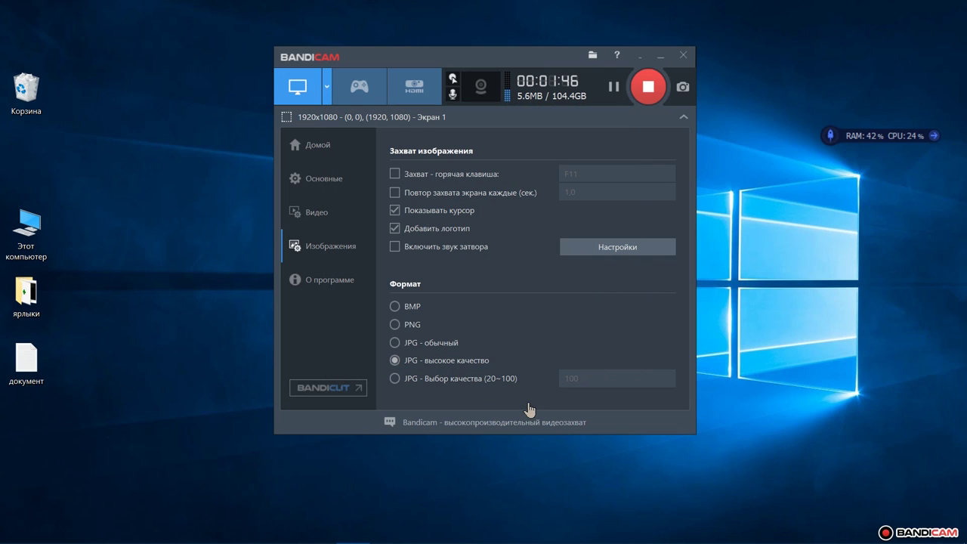
# Step: Display the program's version and license information and move its window aside to clear the desktop
pyautogui.click(342, 296)
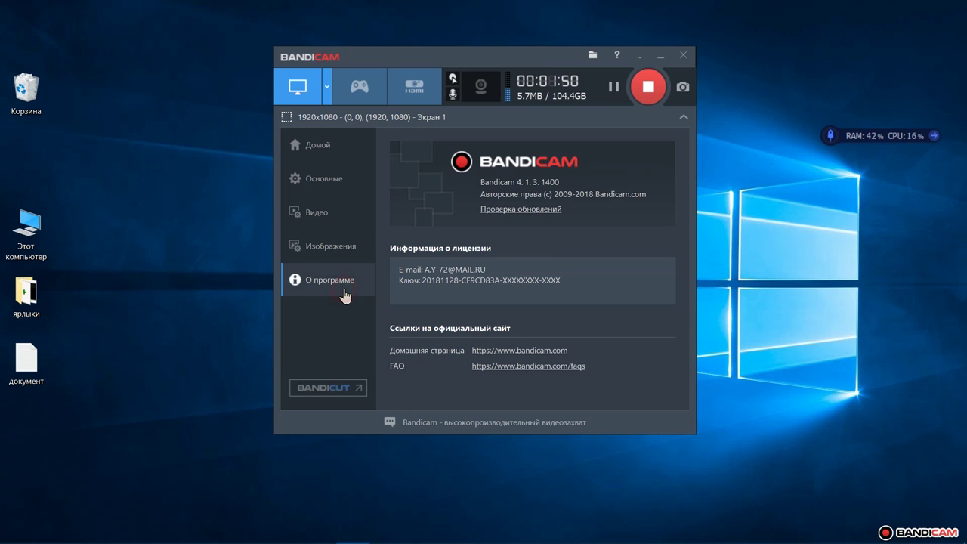
pyautogui.moveTo(470, 60); pyautogui.dragTo(750, 44)
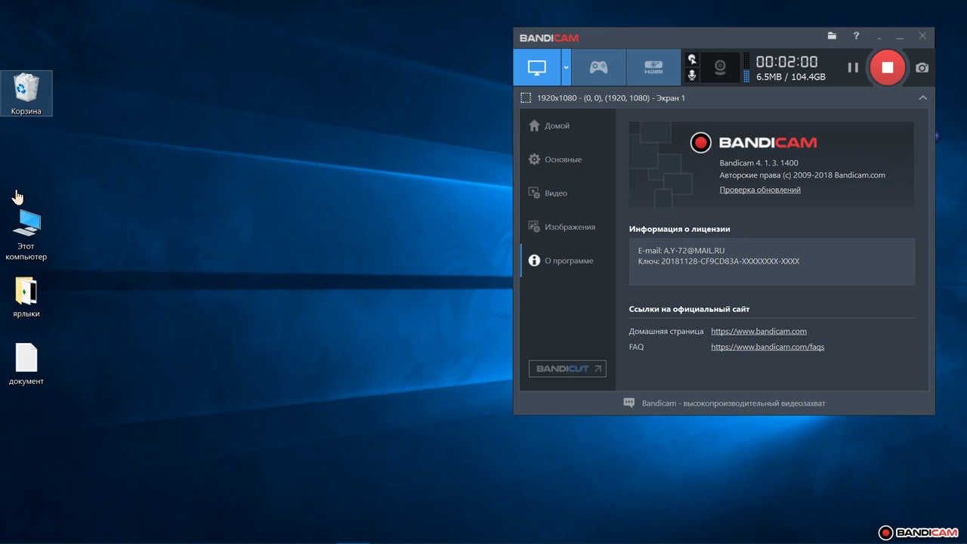
# Step: In File Explorer, open F:\программы\Bandicam 4.1.3.1400, look inside its RePack subfolder and return to the parent folder
pyautogui.click(29, 227)
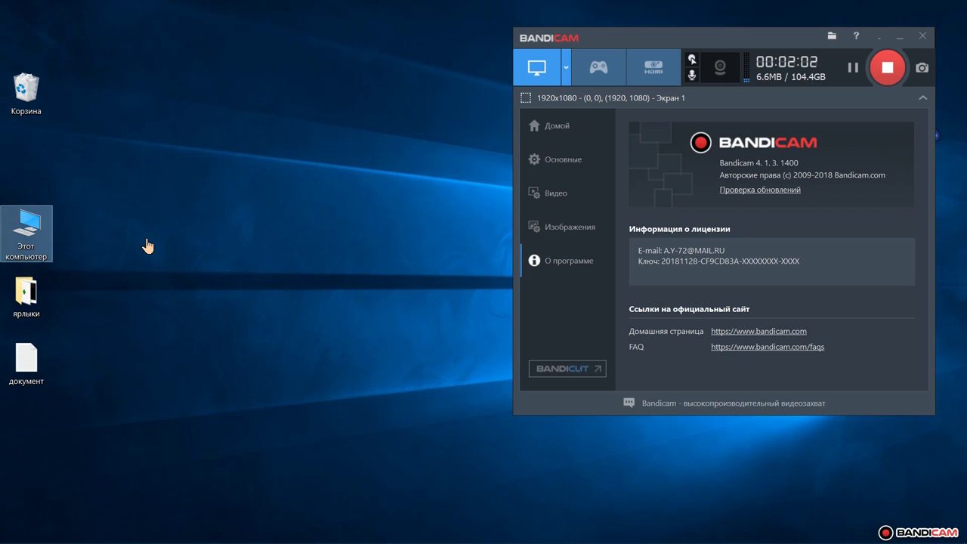
pyautogui.doubleClick(42, 239)
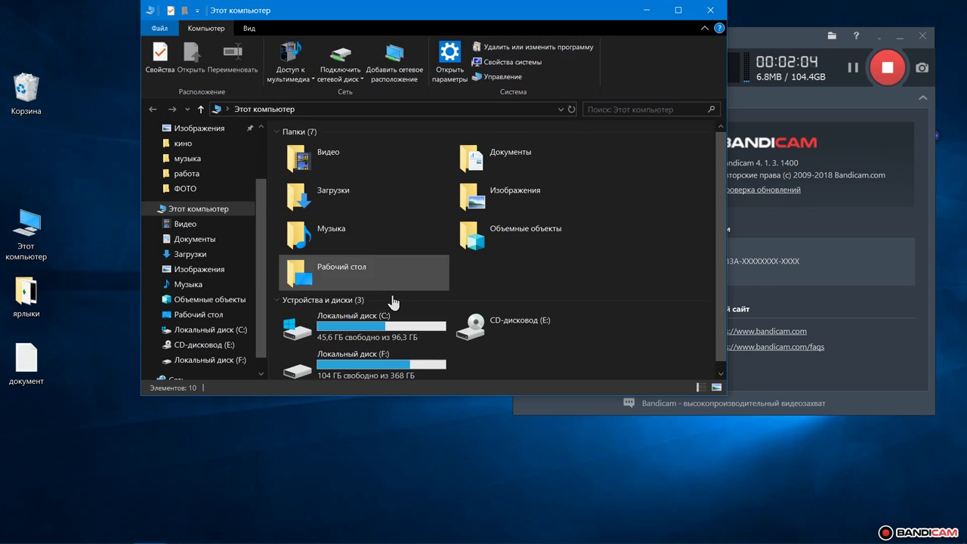
pyautogui.doubleClick(395, 362)
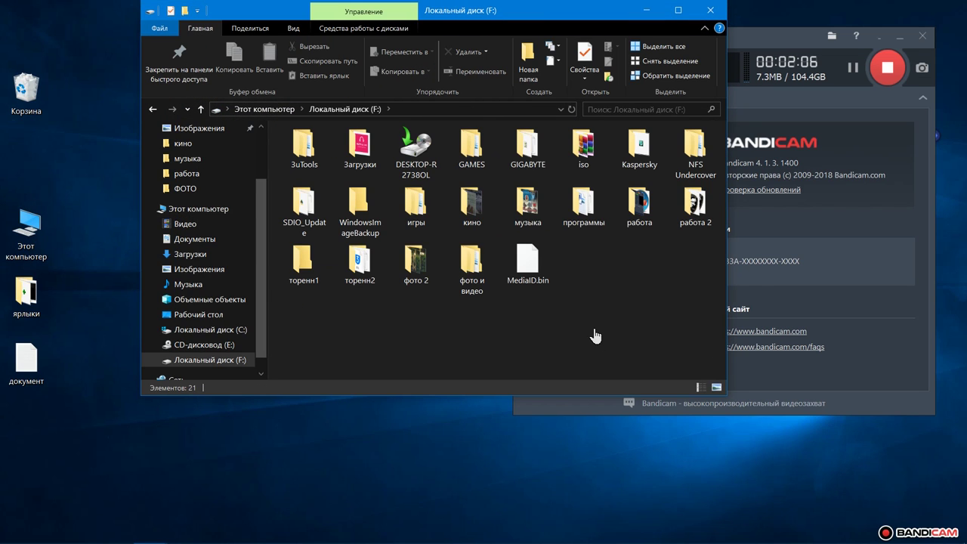
pyautogui.doubleClick(583, 213)
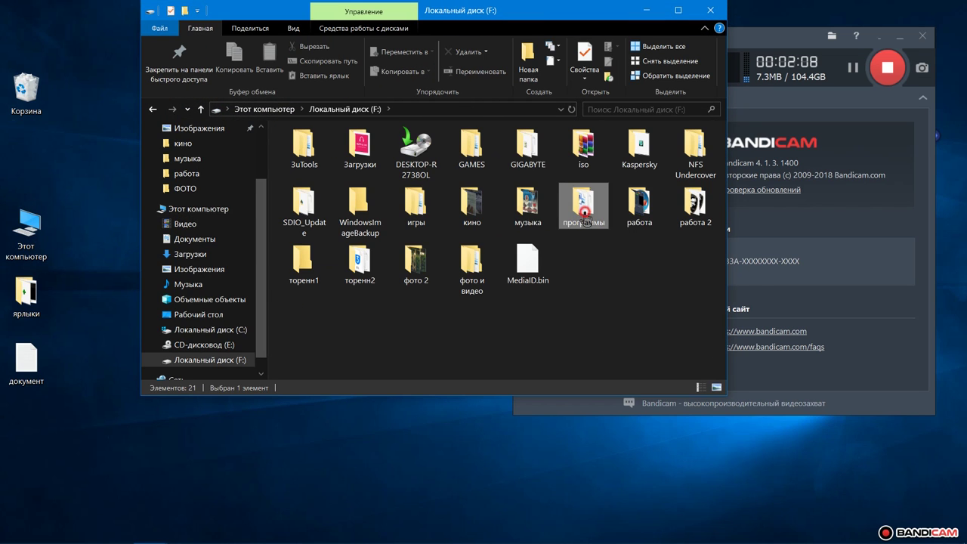
pyautogui.click(544, 162)
pyautogui.doubleClick(544, 163)
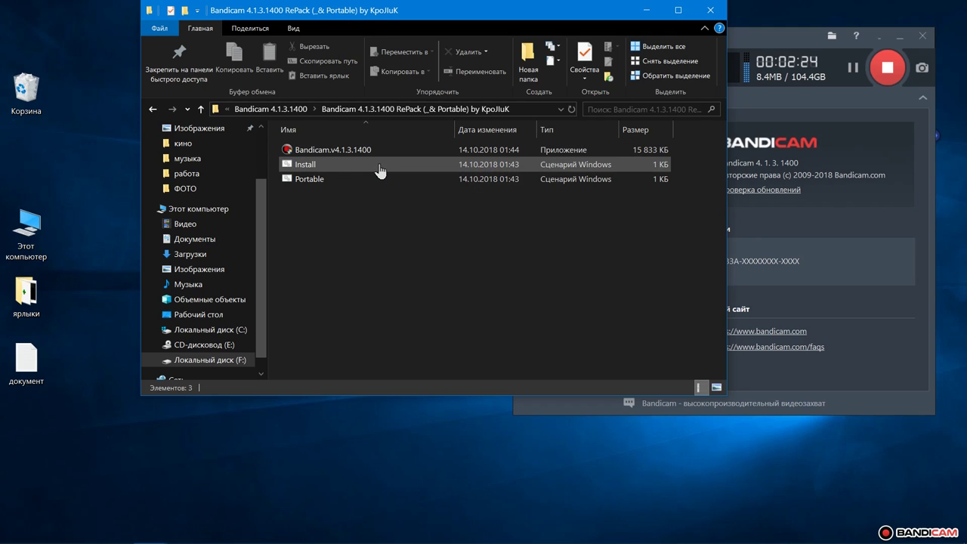
pyautogui.click(165, 117)
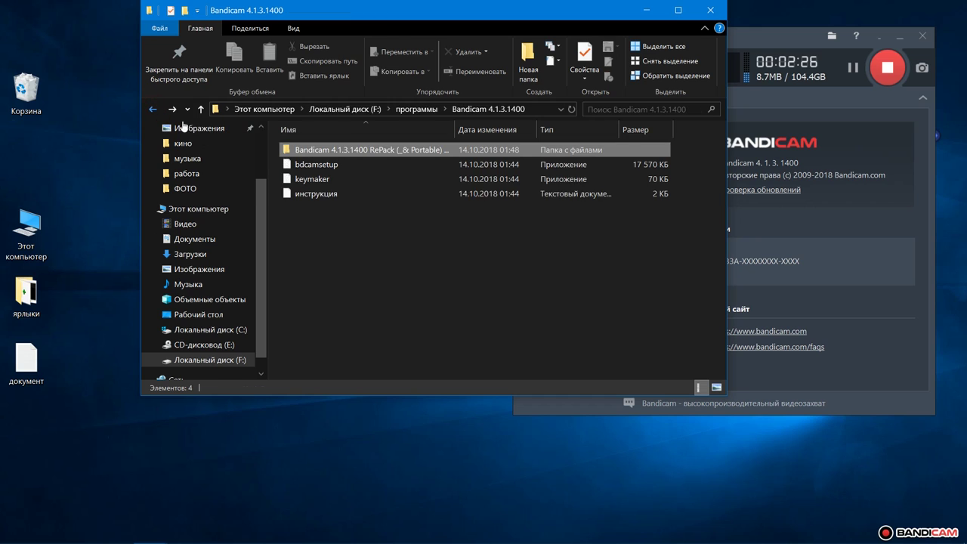
# Step: Select the keymaker file in the Bandicam 4.1.3.1400 folder and move the folder window over the Bandicam window
pyautogui.click(770, 265)
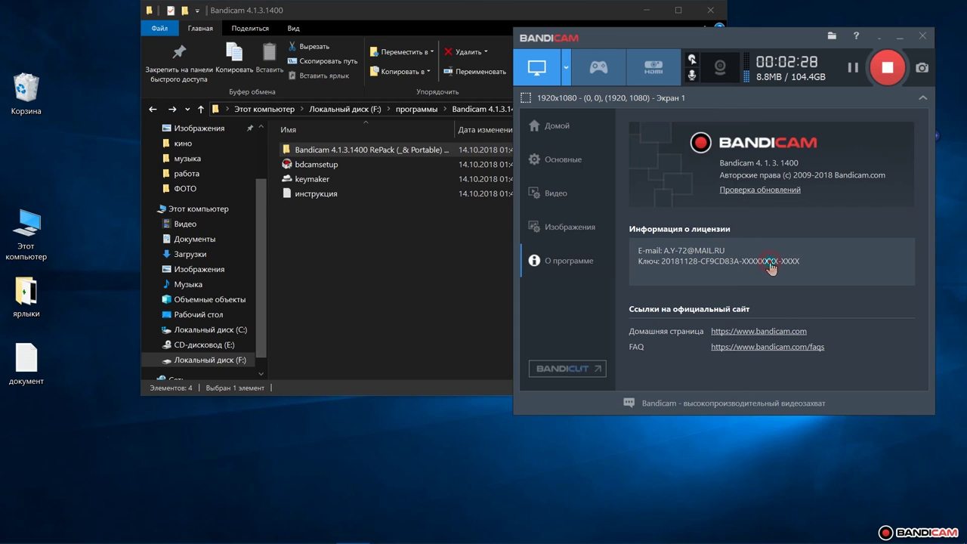
pyautogui.click(423, 261)
pyautogui.click(344, 179)
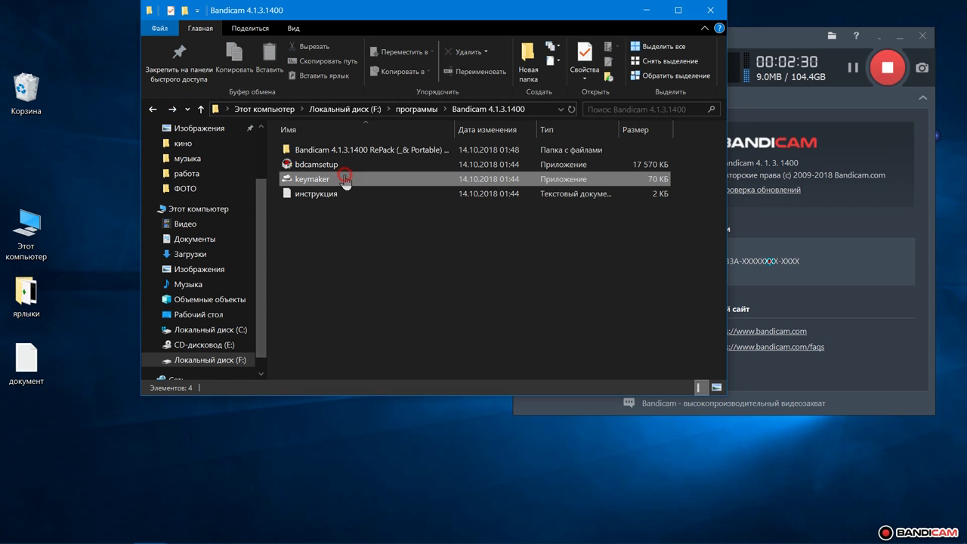
pyautogui.moveTo(278, 13); pyautogui.dragTo(491, 26)
# Step: Open C:\Program Files (x86)\Bandicam in a second File Explorer window, placed beside the first one, and find the keymaker file
pyautogui.click(33, 243)
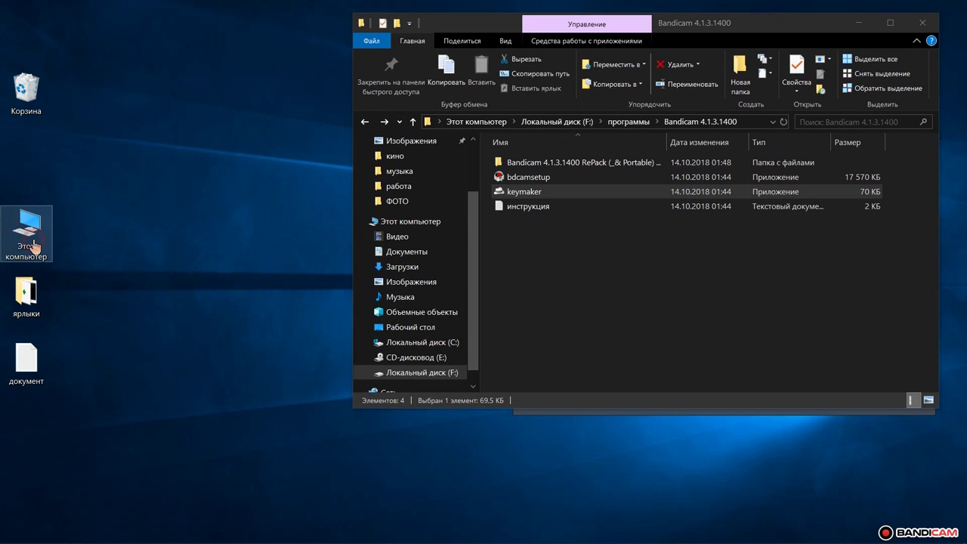
pyautogui.doubleClick(33, 243)
pyautogui.click(588, 368)
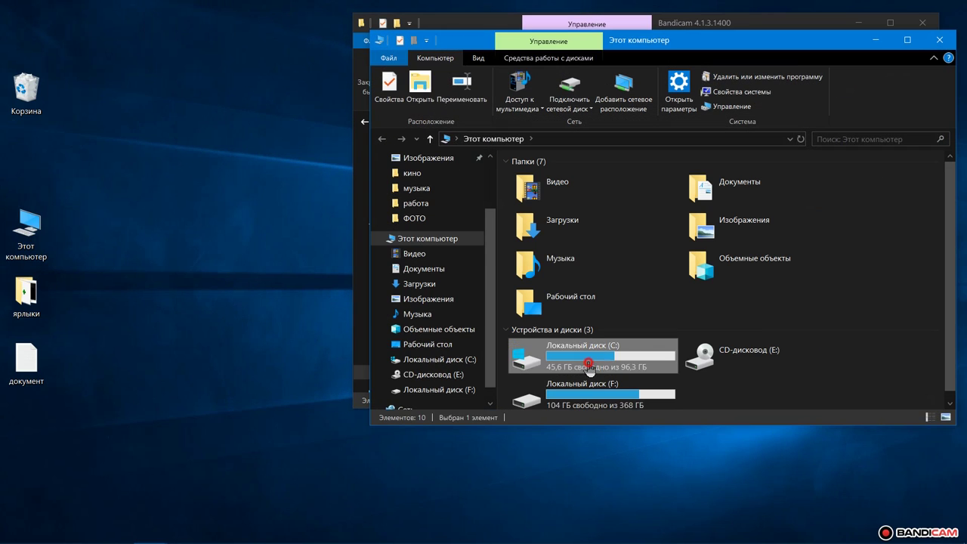
pyautogui.doubleClick(588, 369)
pyautogui.moveTo(769, 41); pyautogui.dragTo(437, 46)
pyautogui.click(299, 268)
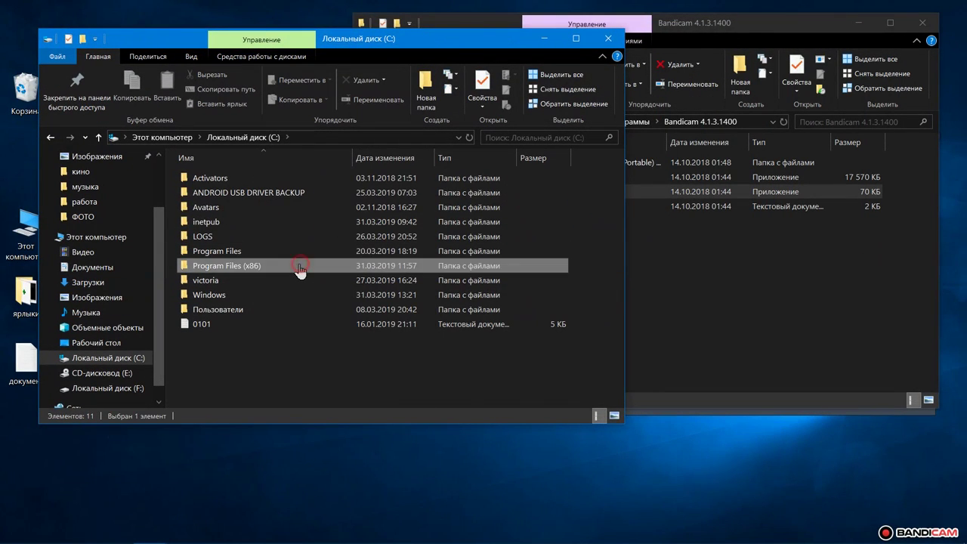
pyautogui.doubleClick(299, 268)
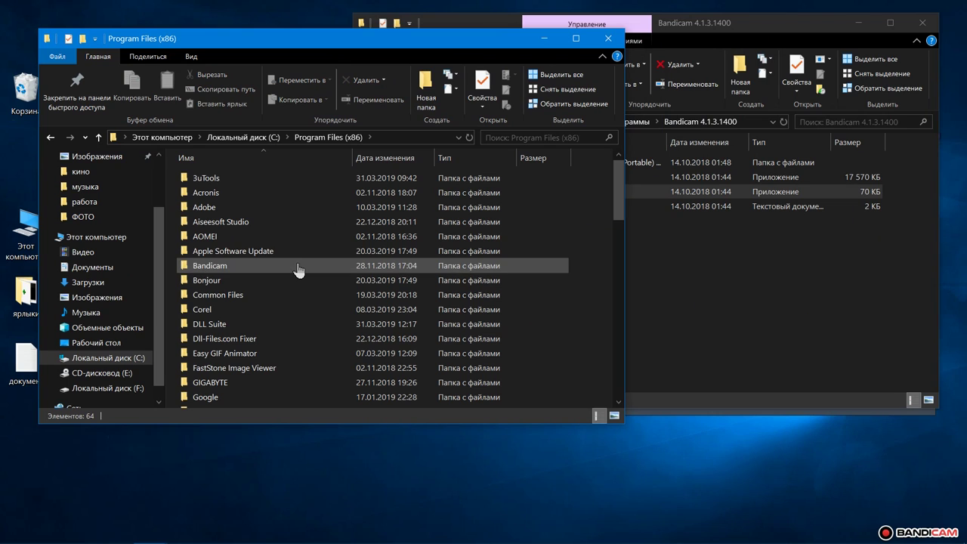
pyautogui.doubleClick(299, 266)
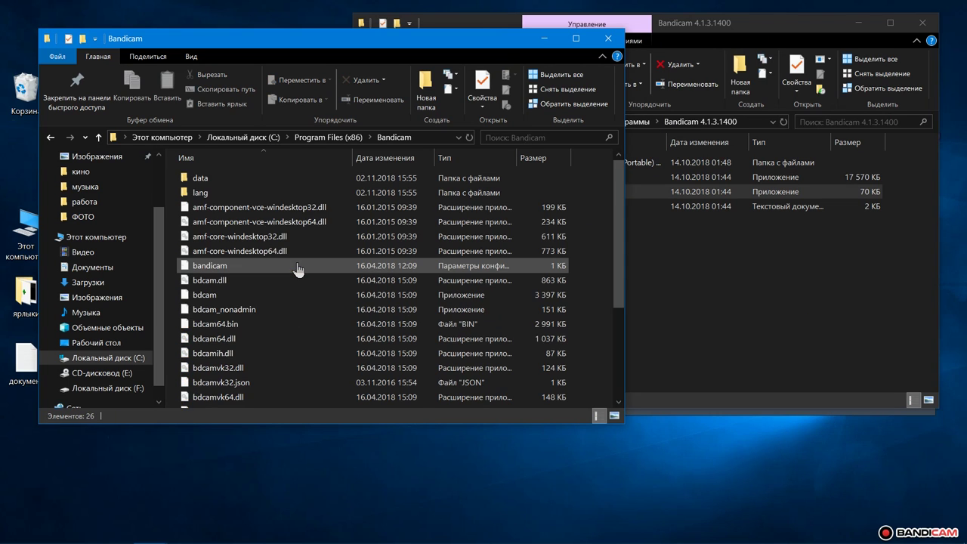
pyautogui.scroll(-3, 299, 270)
# Step: Point out keymaker in the source folder, run the installation folder's copy as administrator and activate its email address field
pyautogui.click(650, 256)
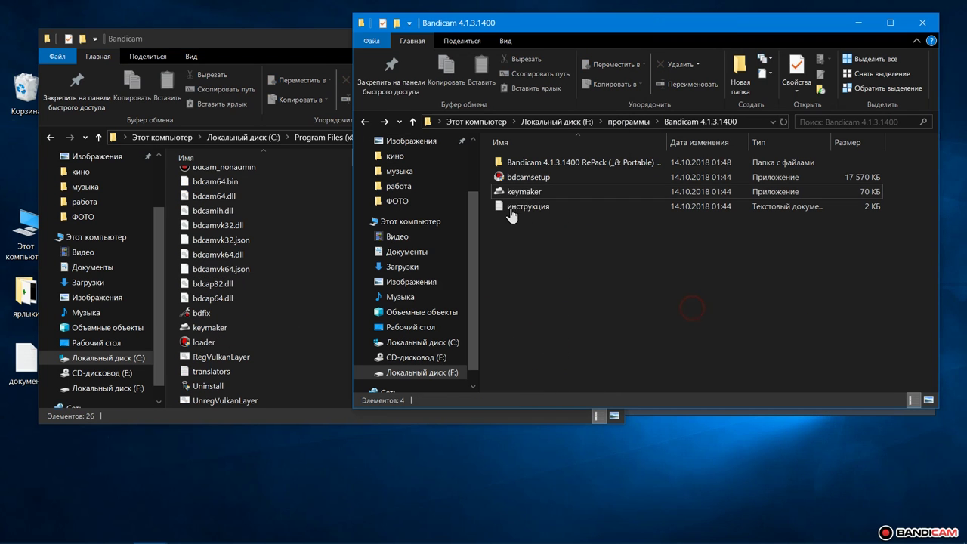
pyautogui.moveTo(497, 197); pyautogui.dragTo(578, 209)
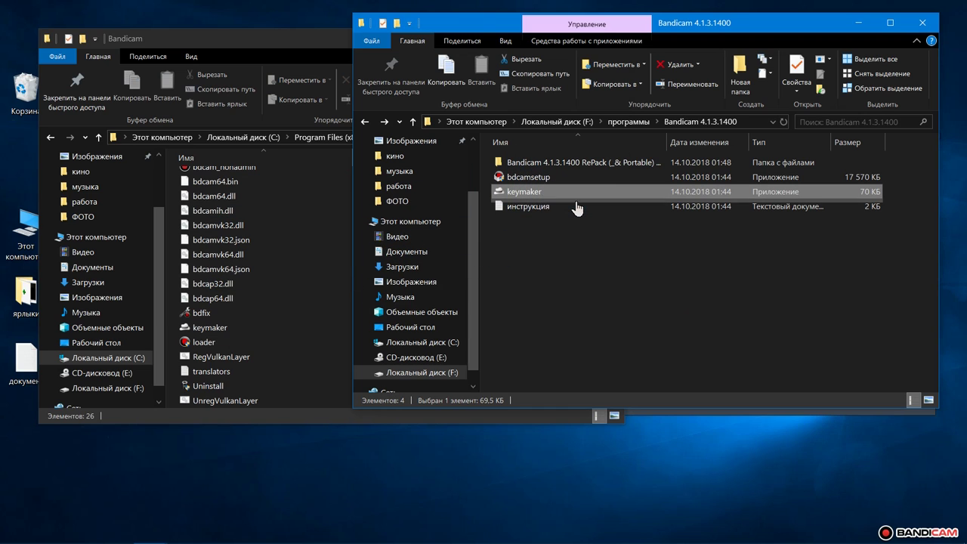
pyautogui.click(289, 335)
pyautogui.rightClick(287, 328)
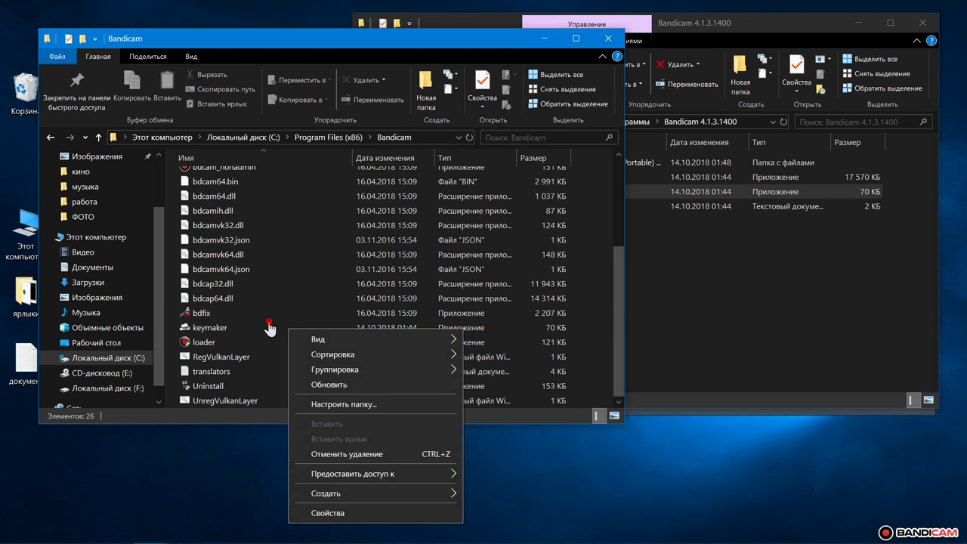
pyautogui.click(269, 324)
pyautogui.rightClick(269, 326)
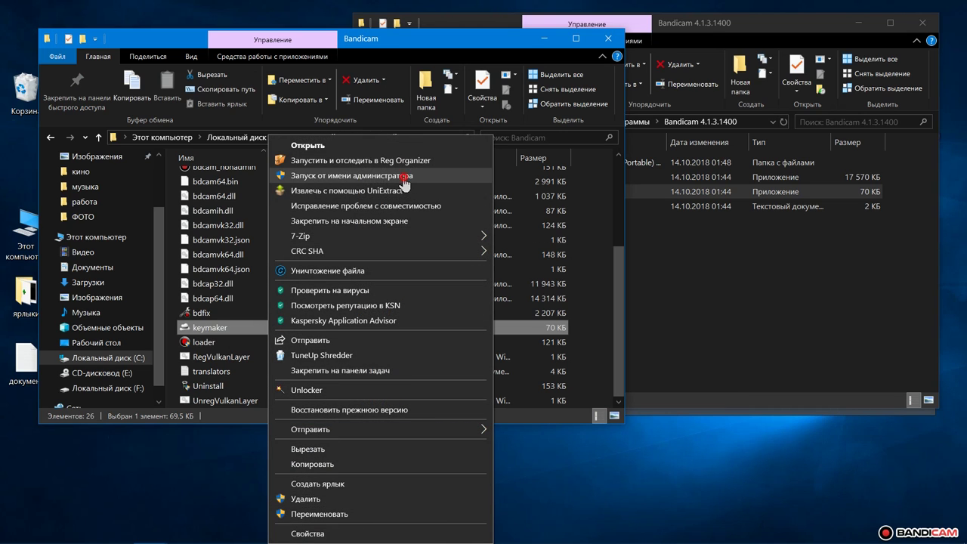
pyautogui.click(405, 177)
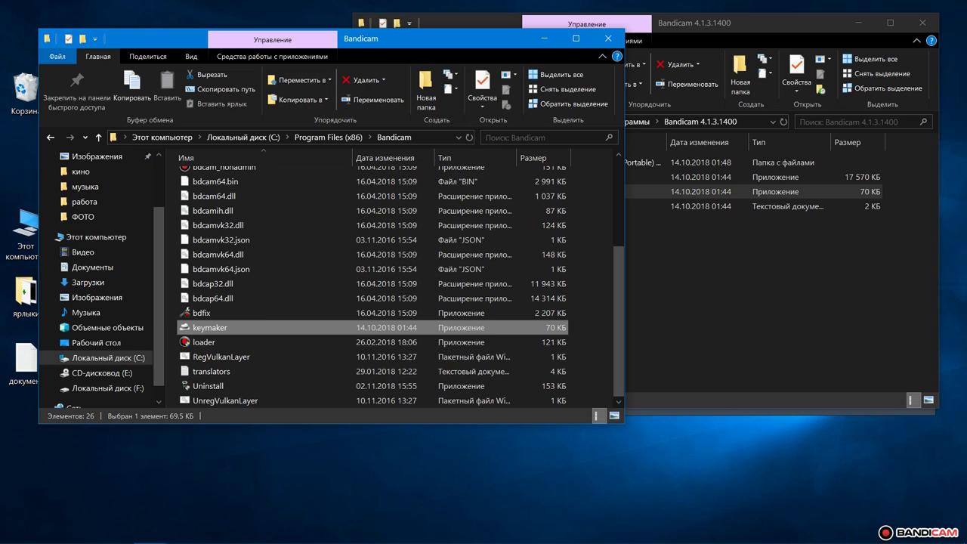
pyautogui.click(464, 320)
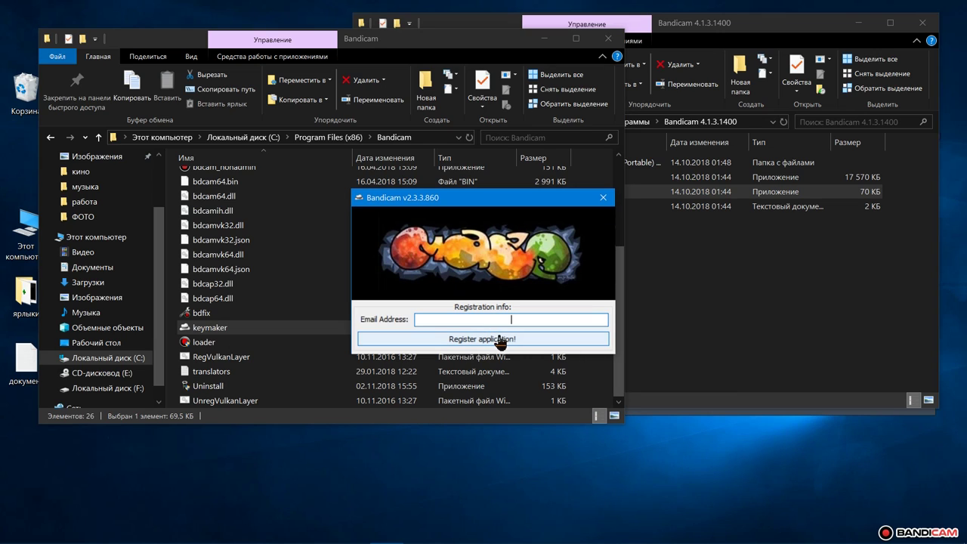
# Step: Close the keymaker and installation folder windows, and move the Bandicam 4.1.3.1400 folder window toward the screen's center
pyautogui.click(603, 197)
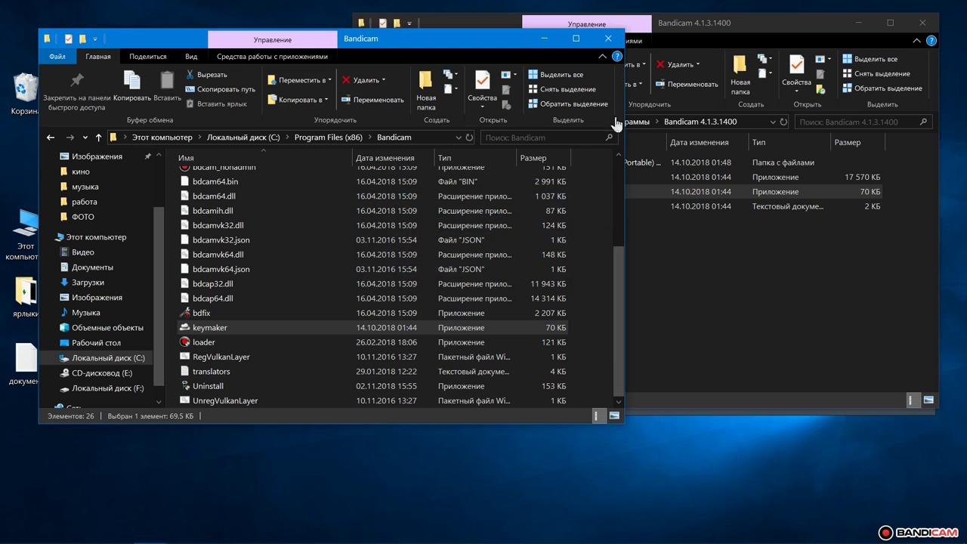
pyautogui.click(608, 38)
pyautogui.moveTo(732, 24); pyautogui.dragTo(568, 92)
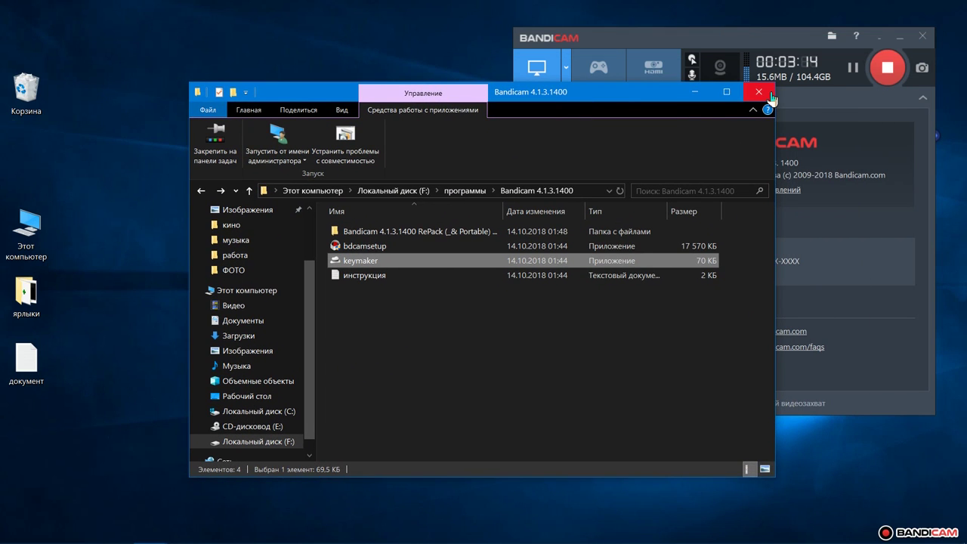
# Step: Open the инструкция text file, read its installation instructions and close it
pyautogui.click(410, 281)
pyautogui.doubleClick(411, 288)
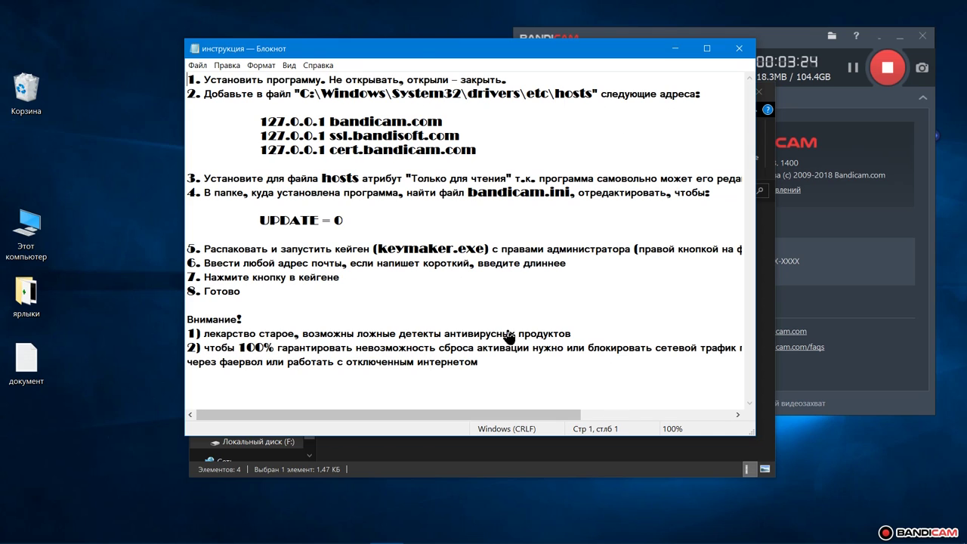
pyautogui.click(739, 50)
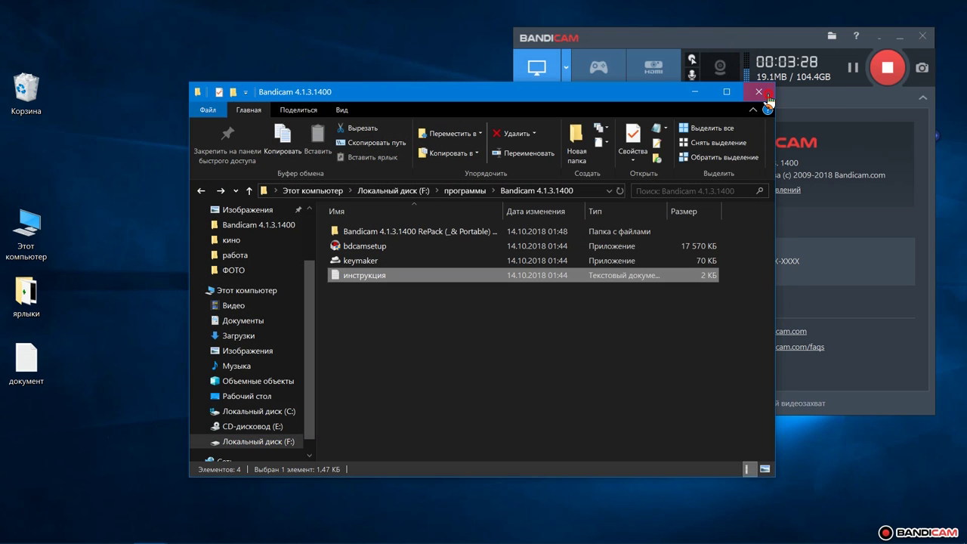
# Step: Close the Bandicam 4.1.3.1400 folder window and move the Bandicam window toward the middle of the desktop
pyautogui.click(769, 96)
pyautogui.moveTo(773, 38); pyautogui.dragTo(507, 37)
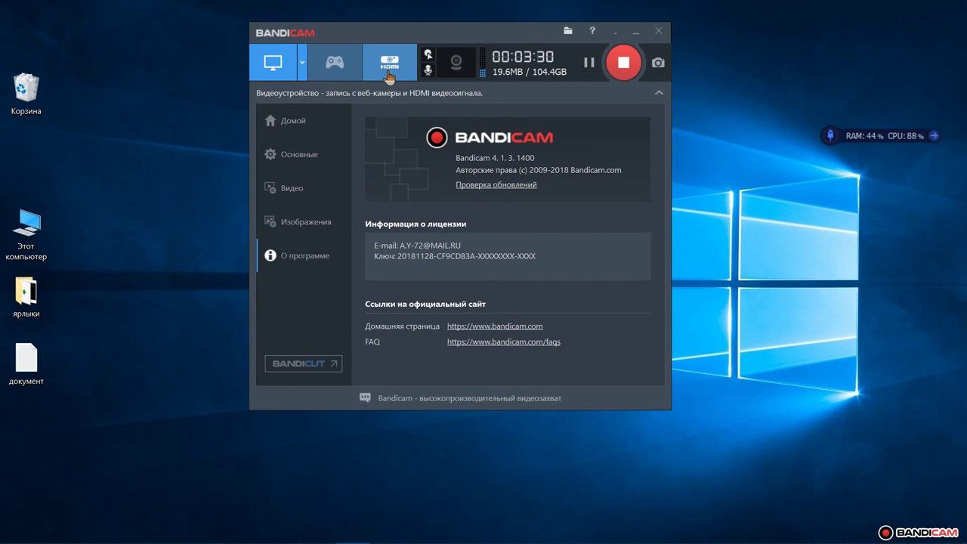
# Step: In the recording settings, choose Микрофон (Realtek High Definition Audio(SST)) as the additional sound device and the default sound device as the main one
pyautogui.click(428, 69)
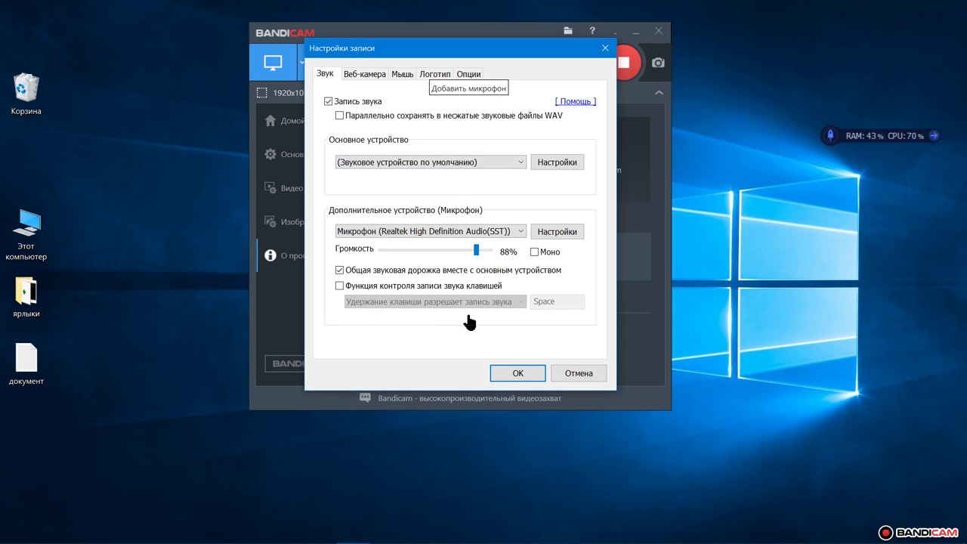
pyautogui.click(523, 233)
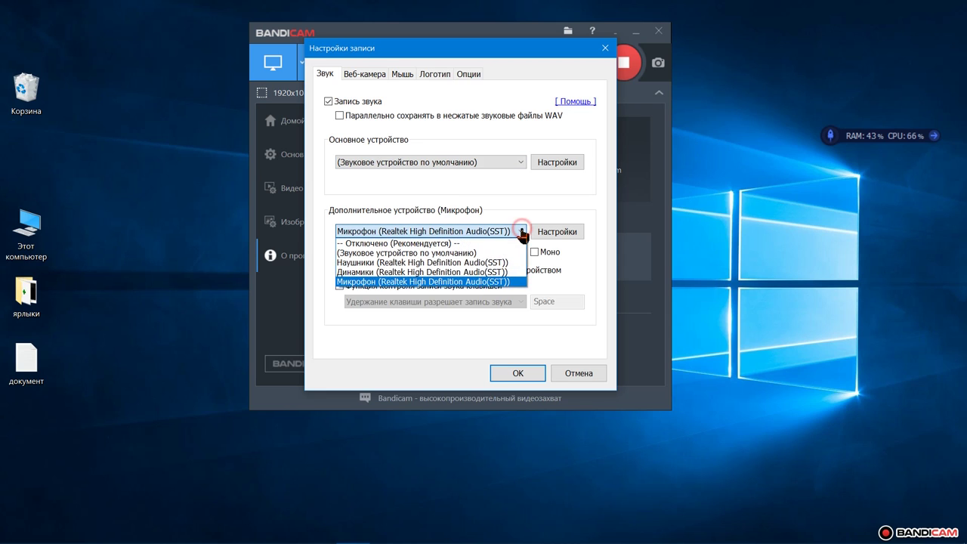
pyautogui.click(514, 282)
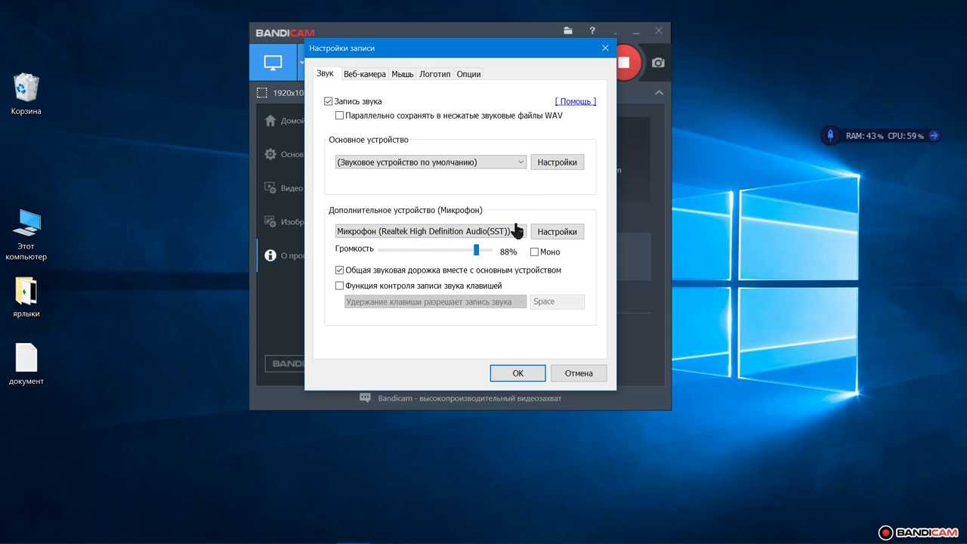
pyautogui.click(521, 164)
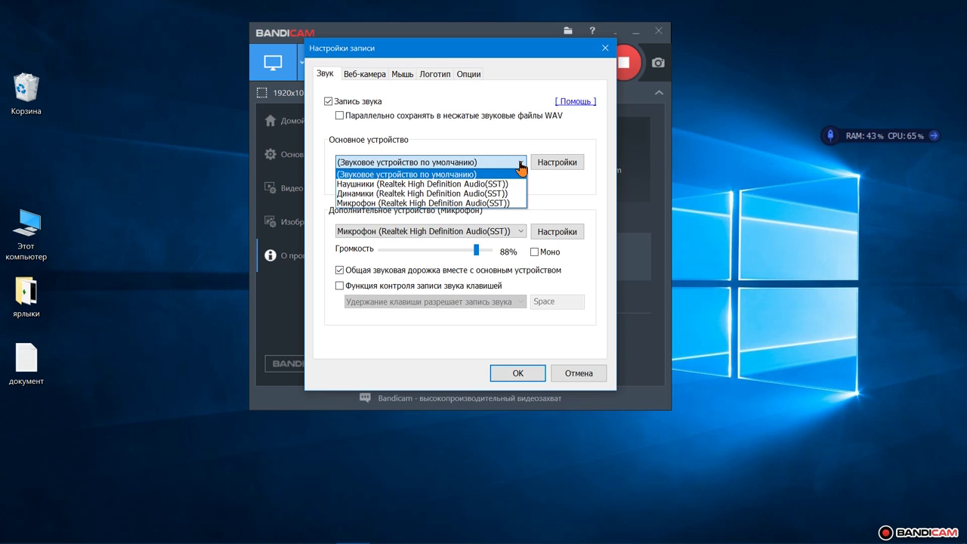
pyautogui.click(521, 167)
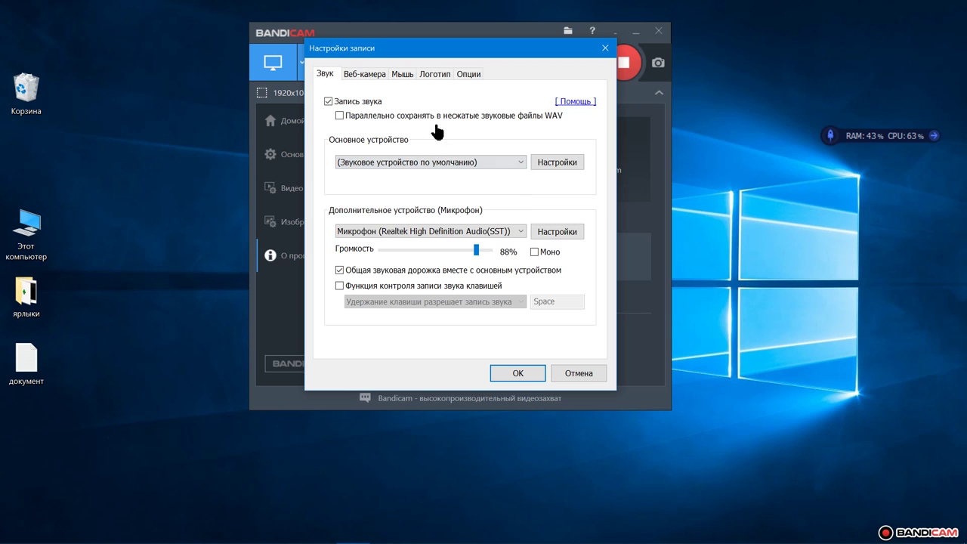
# Step: In the mouse recording settings, enable click sounds for both the left and right mouse buttons
pyautogui.click(374, 75)
pyautogui.click(405, 74)
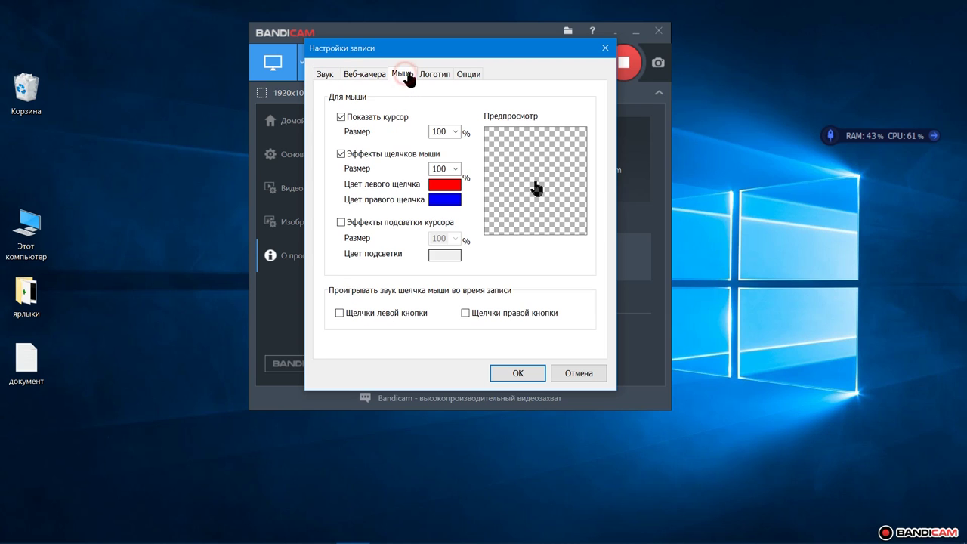
pyautogui.click(340, 311)
pyautogui.click(467, 312)
pyautogui.click(341, 312)
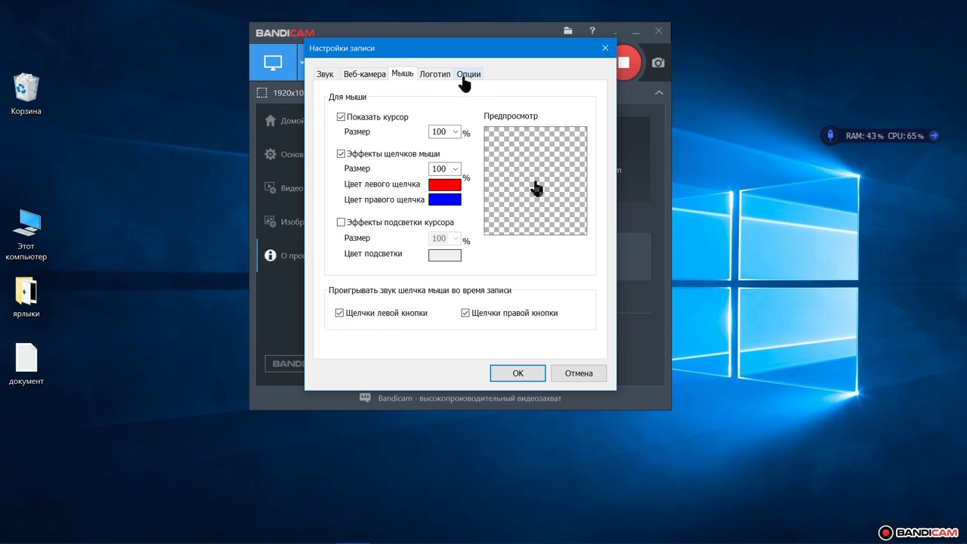
# Step: Review the logo settings and general recording options, and accept the recording settings
pyautogui.click(436, 74)
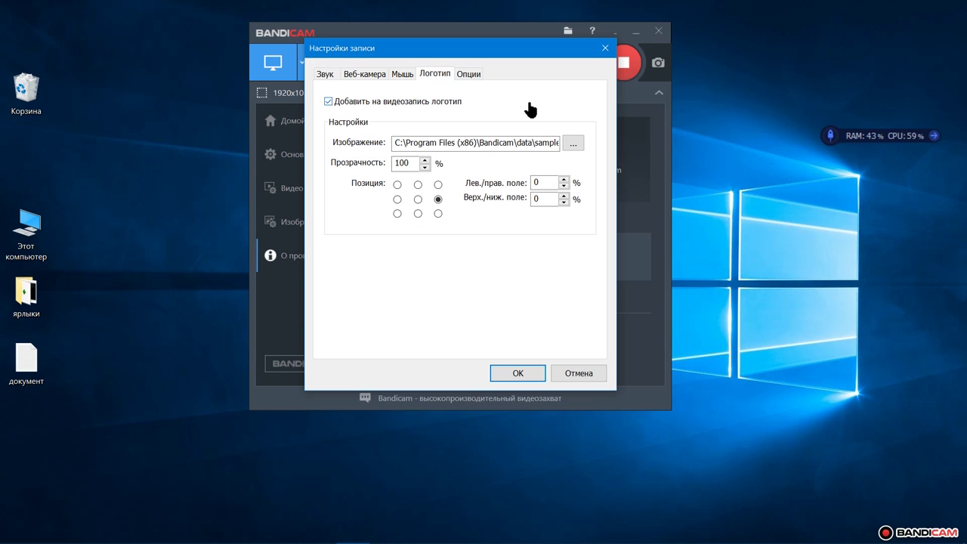
pyautogui.click(468, 74)
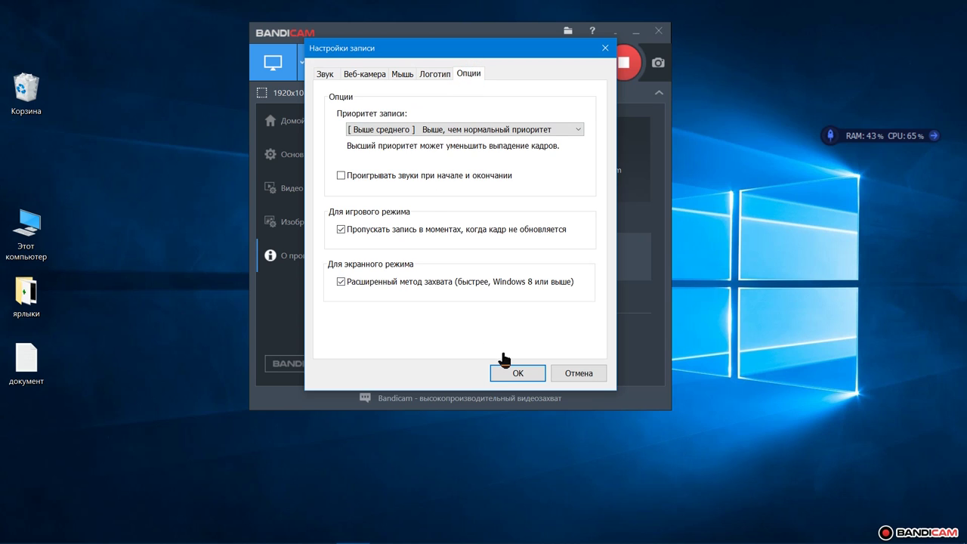
pyautogui.click(518, 373)
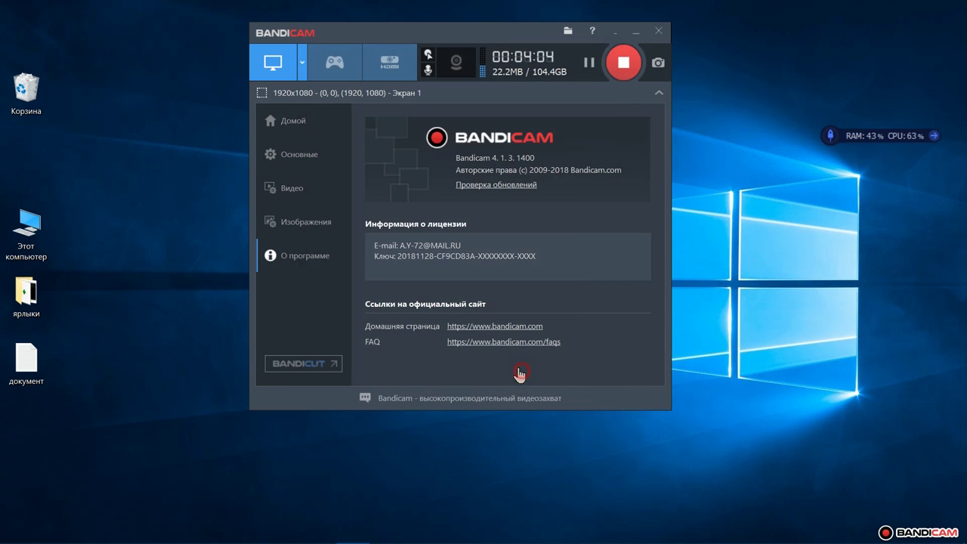
# Step: Examine the choices offered for rectangular area, full-screen and around-cursor capture, and close the list without changing the mode
pyautogui.click(302, 66)
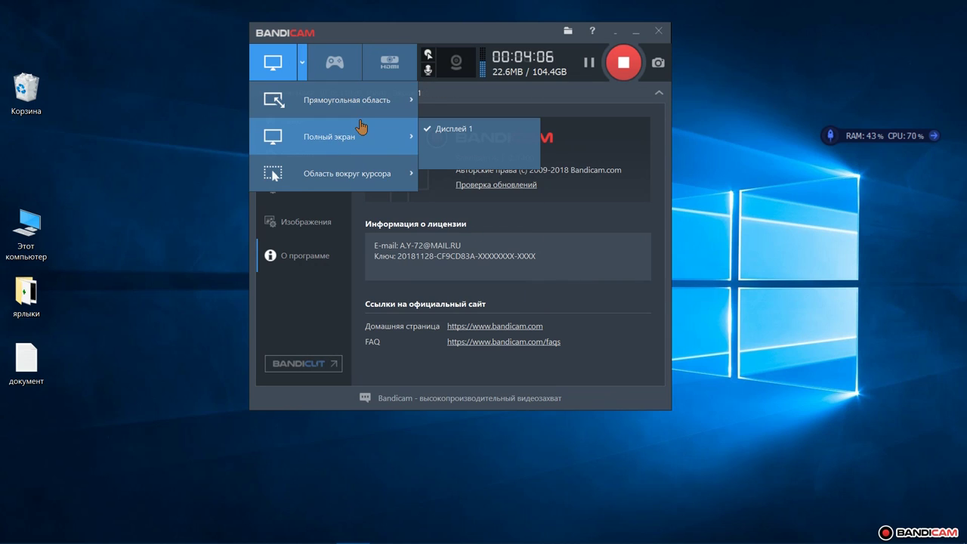
pyautogui.moveTo(373, 110)
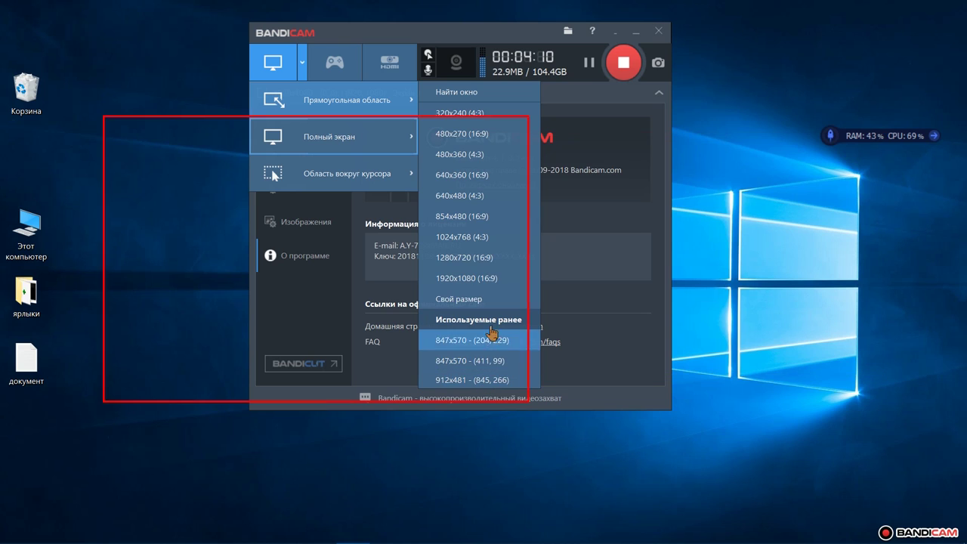
pyautogui.moveTo(372, 186)
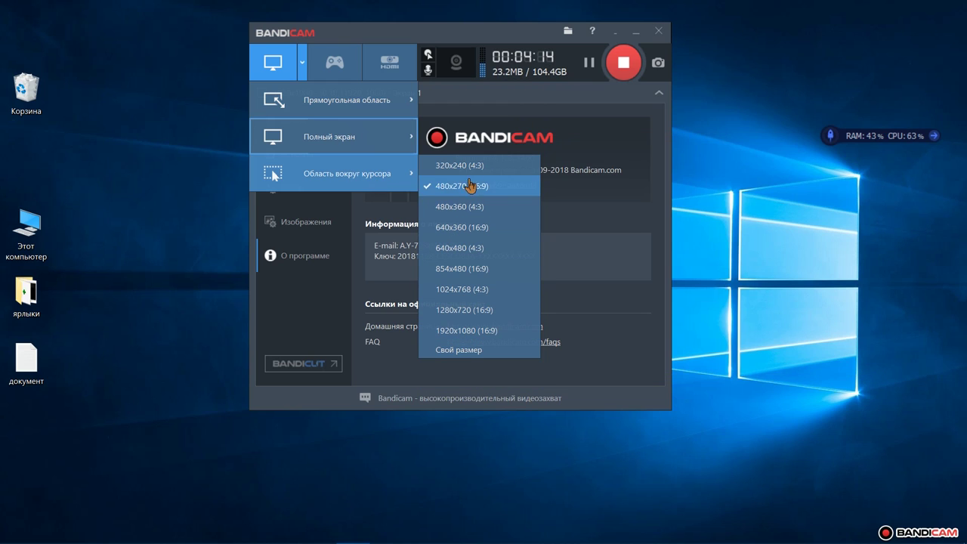
pyautogui.click(749, 178)
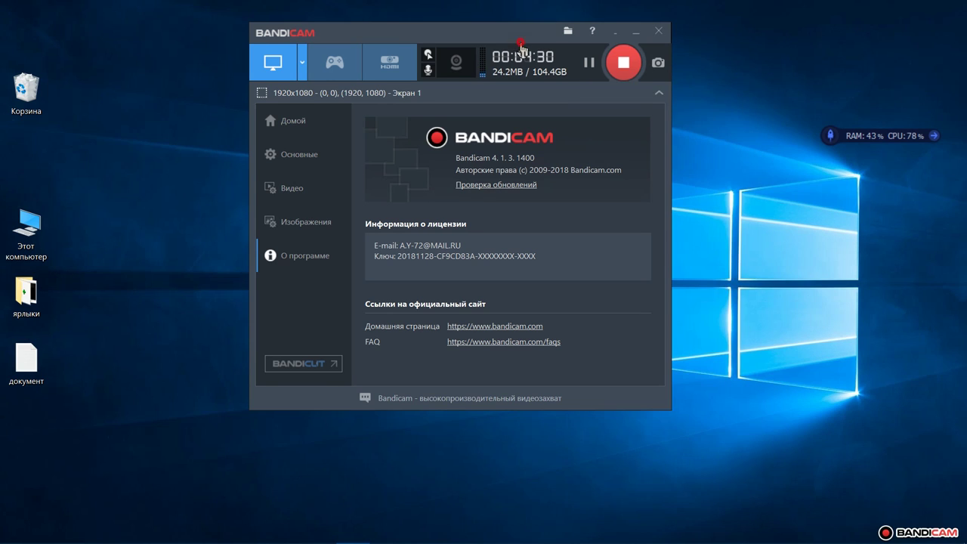
pyautogui.moveTo(520, 43); pyautogui.dragTo(523, 62)
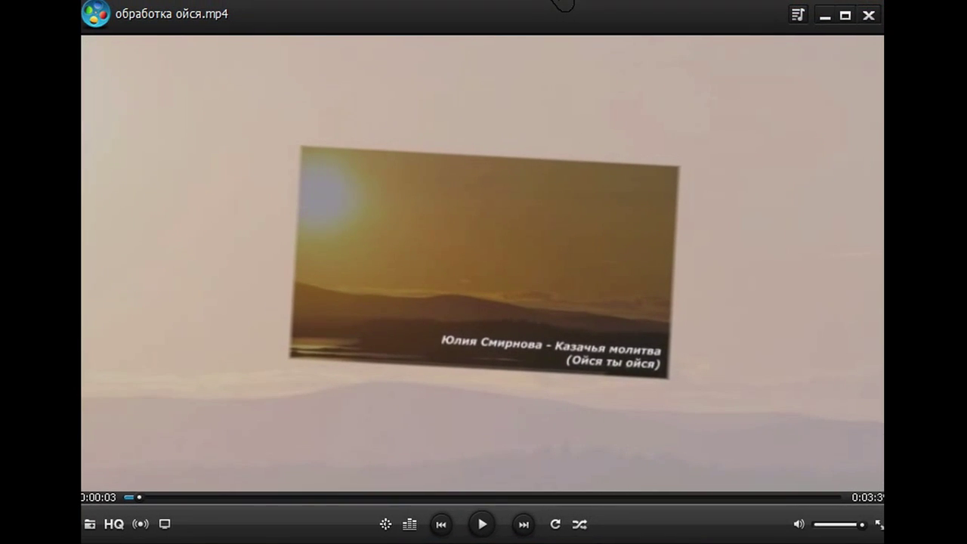
# Step: Play обработка ойся.mp4 and turn its playback volume down to a low level
pyautogui.click(480, 522)
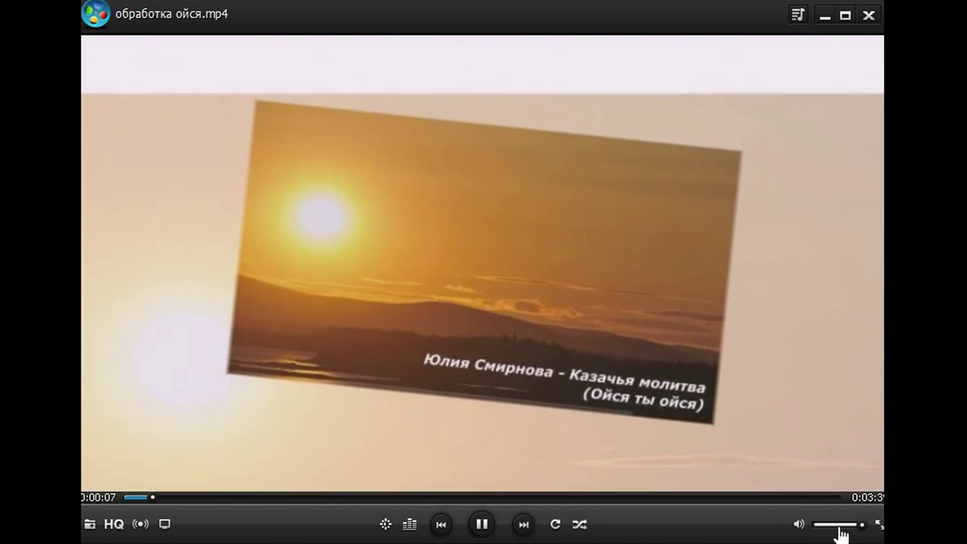
pyautogui.moveTo(839, 529); pyautogui.dragTo(806, 533)
pyautogui.click(801, 528)
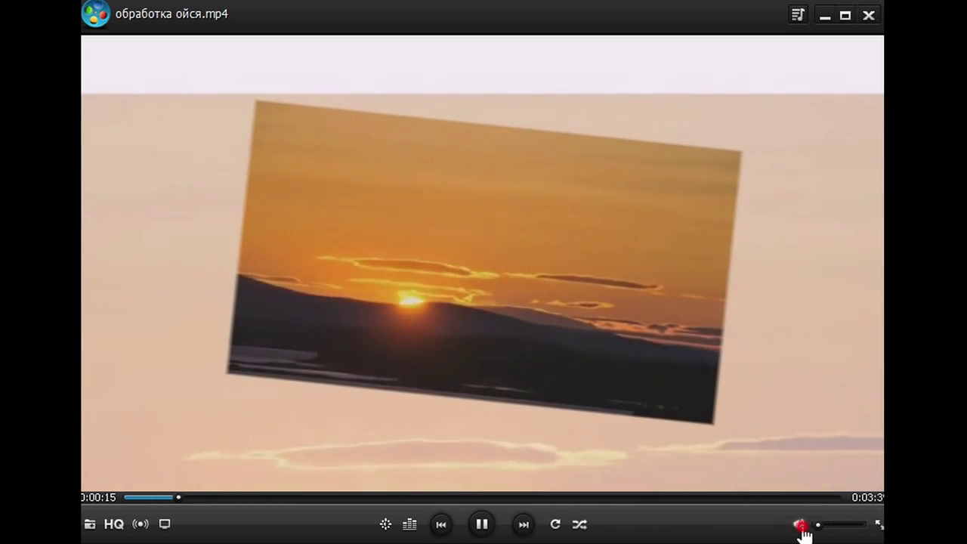
pyautogui.moveTo(814, 534); pyautogui.dragTo(828, 533)
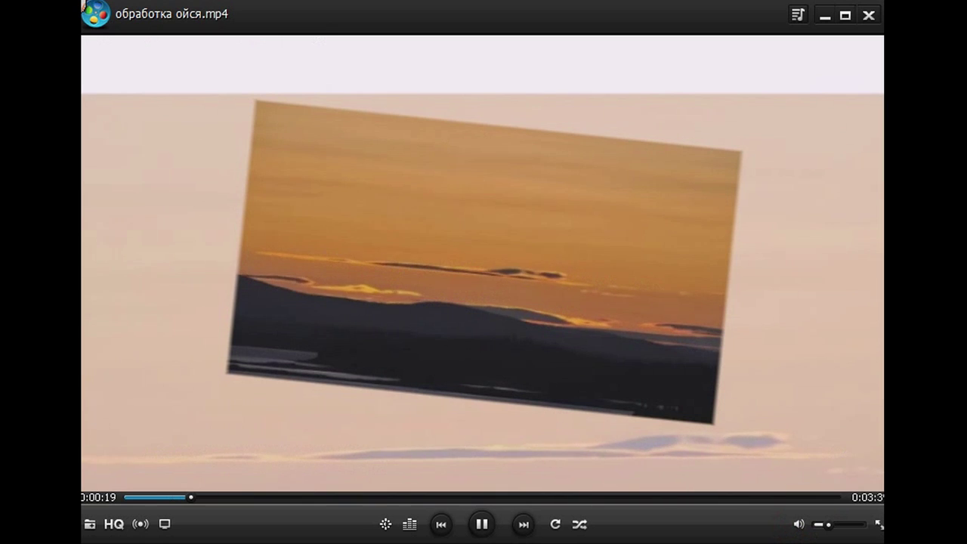
# Step: Turn on the capture frame's drawing mode, draw a small red plus sign and letter P over the video, and reopen the frame's options
pyautogui.rightClick(89, 4)
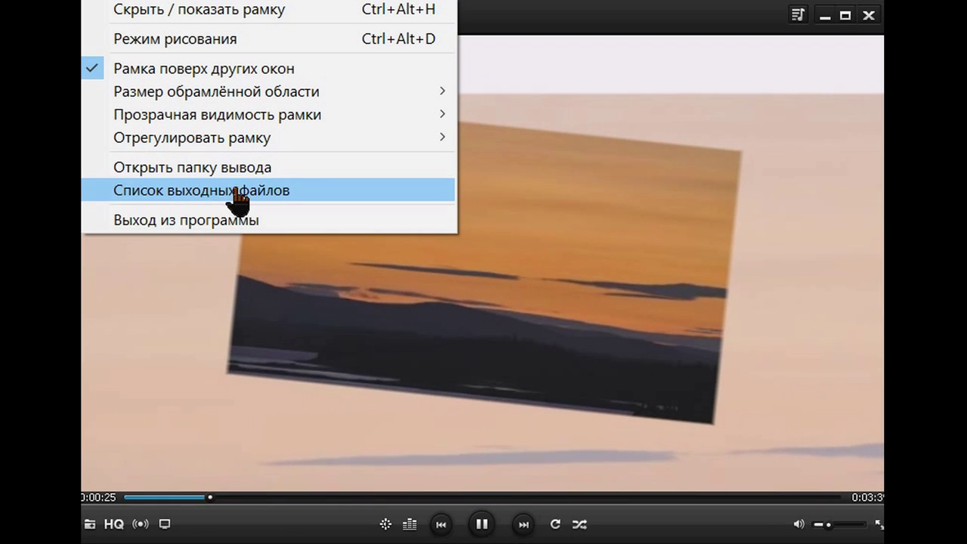
pyautogui.click(230, 38)
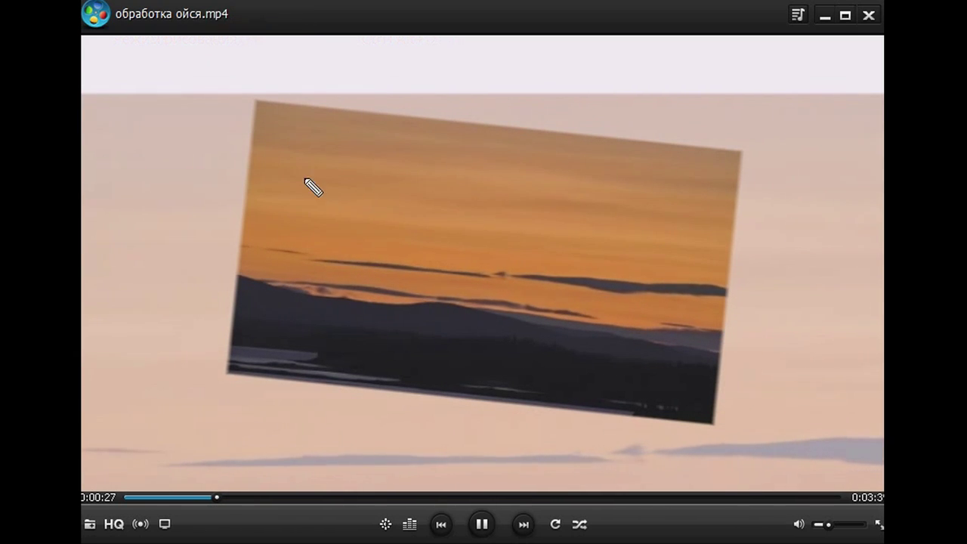
pyautogui.moveTo(145, 54)
pyautogui.mouseDown()
pyautogui.moveTo(146, 76)
pyautogui.moveTo(144, 67)
pyautogui.moveTo(216, 33)
pyautogui.moveTo(200, 66)
pyautogui.mouseUp()
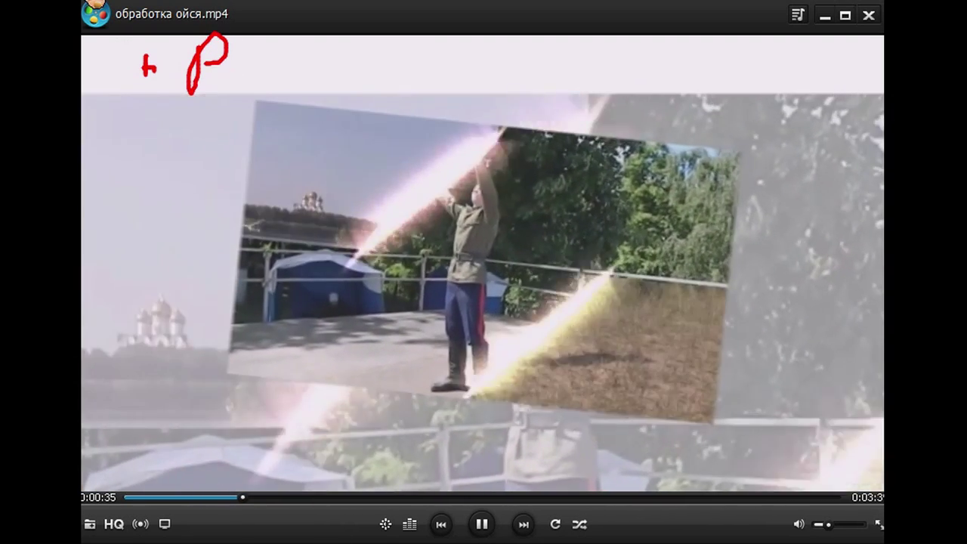
pyautogui.rightClick(89, 6)
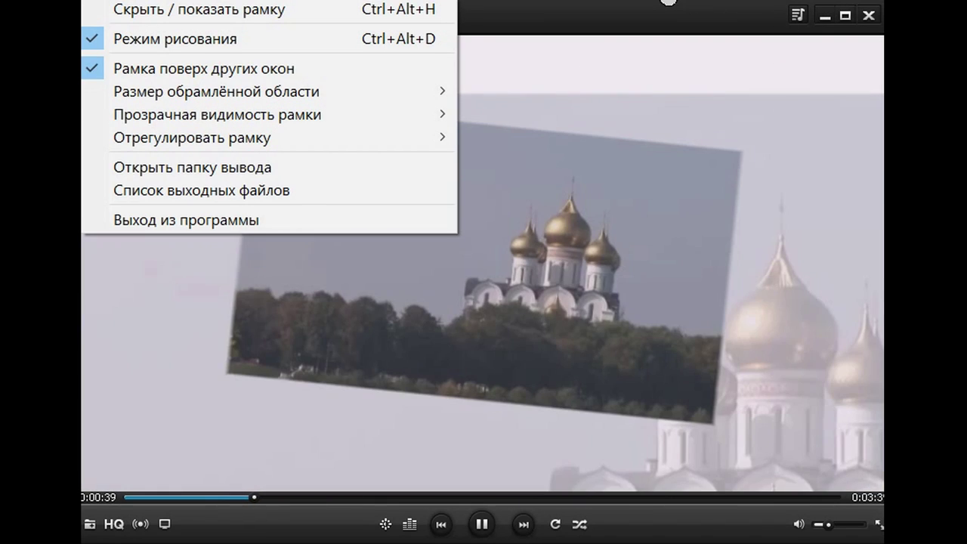
pyautogui.click(667, 2)
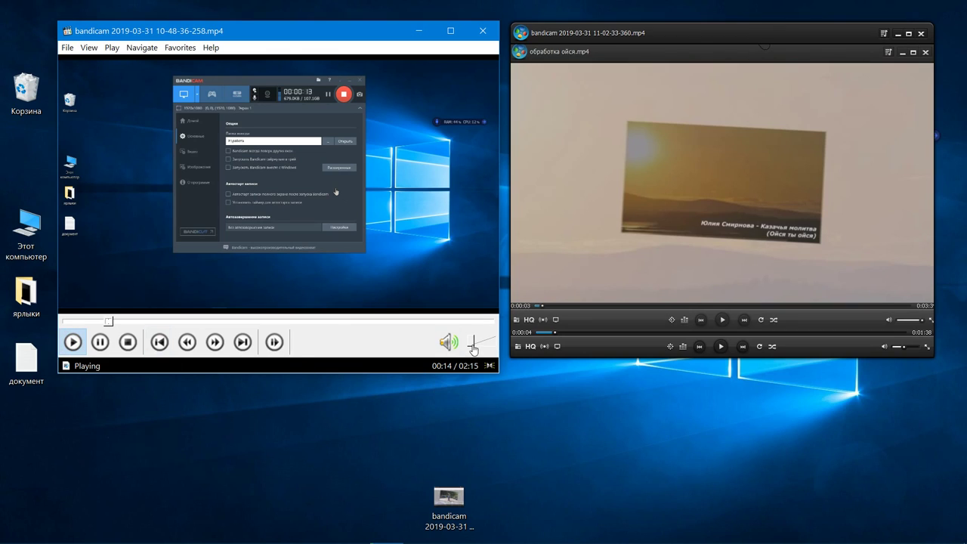
pyautogui.moveTo(475, 347); pyautogui.dragTo(482, 347)
pyautogui.click(725, 325)
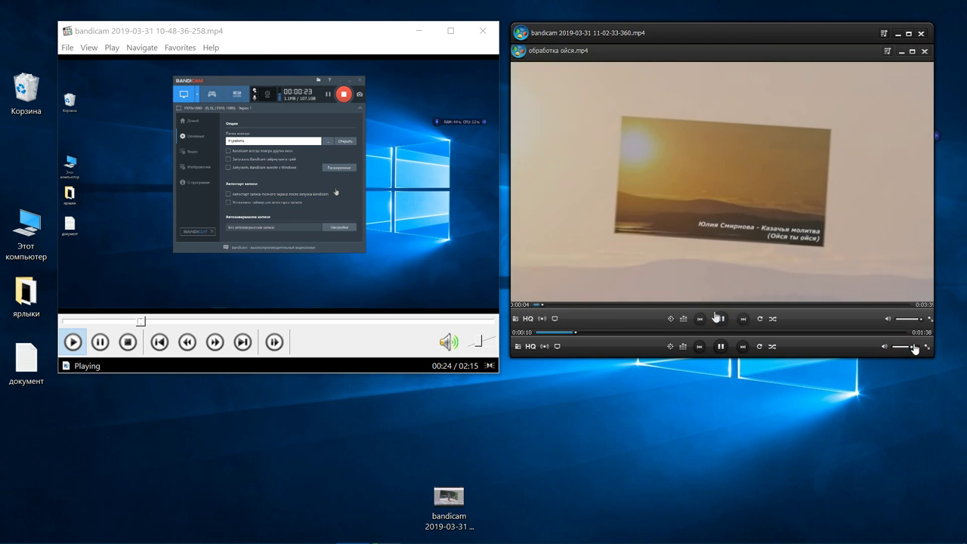
pyautogui.moveTo(908, 347); pyautogui.dragTo(895, 354)
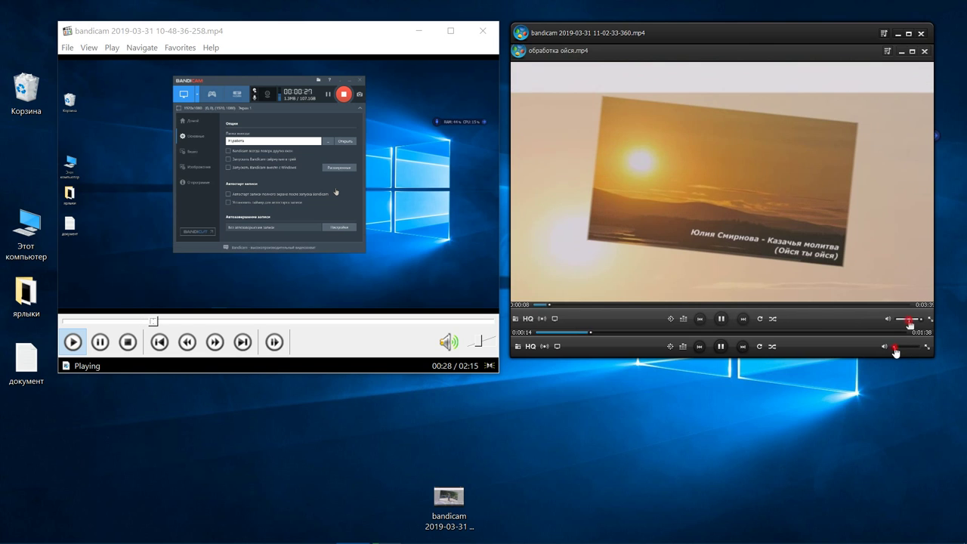
pyautogui.click(472, 346)
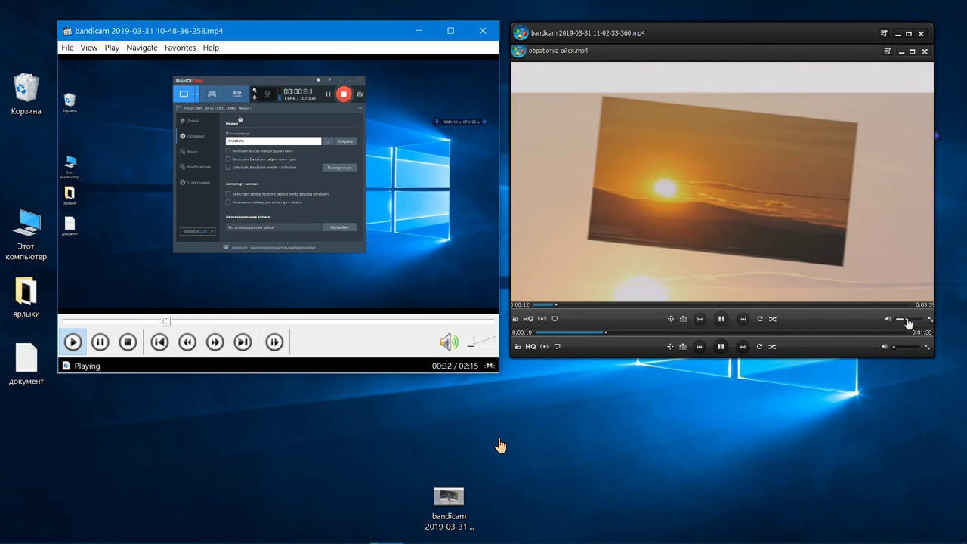
pyautogui.click(706, 113)
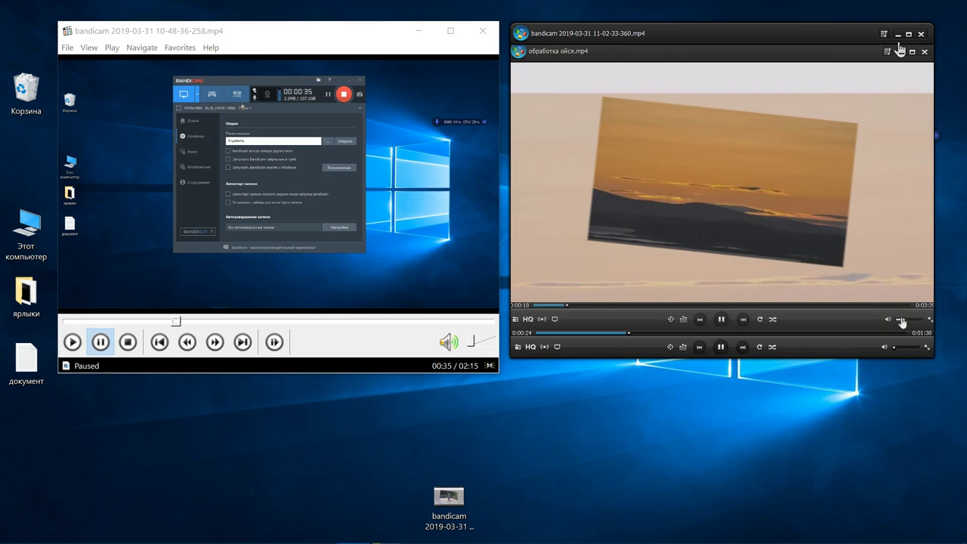